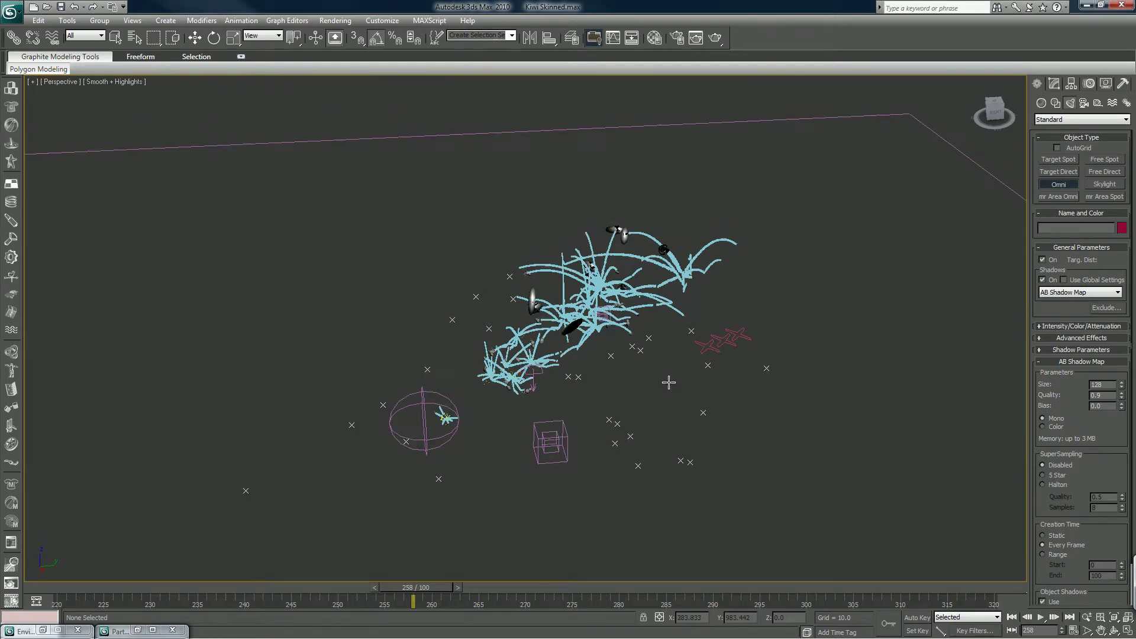
# Step: Place an Omni light (Omni01) and move it up above the crowd
pyautogui.click(474, 408)
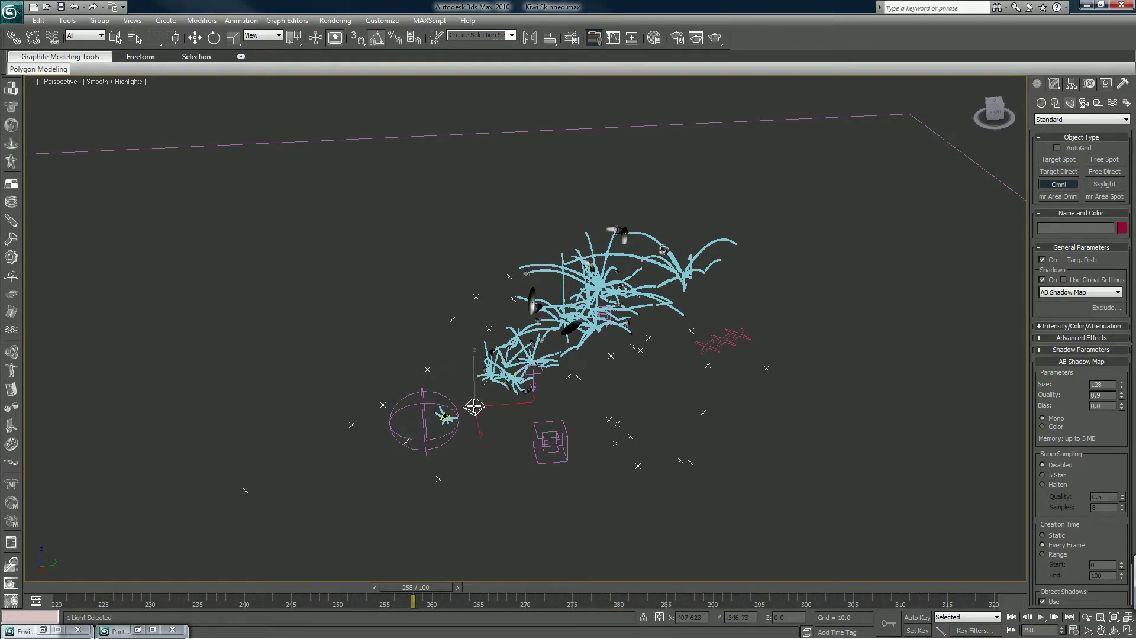
pyautogui.moveTo(474, 408); pyautogui.dragTo(375, 252)
pyautogui.press('w')
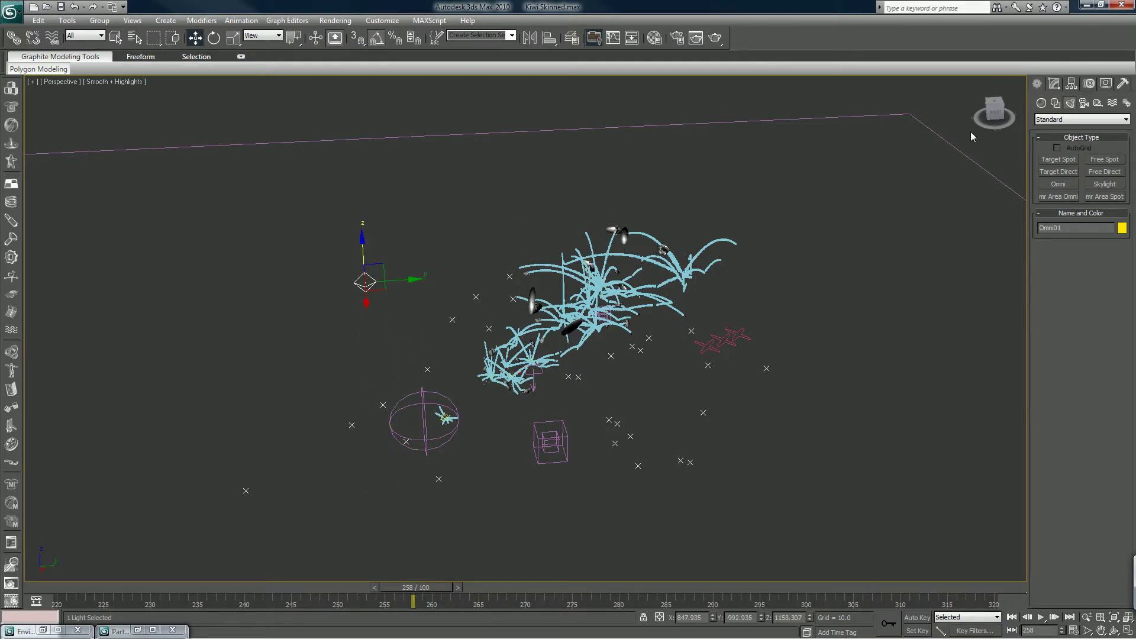
# Step: Isolate Omni01 with Alt+Q and bring up its parameters in the Modify panel
pyautogui.hotkey('alt', 'q')
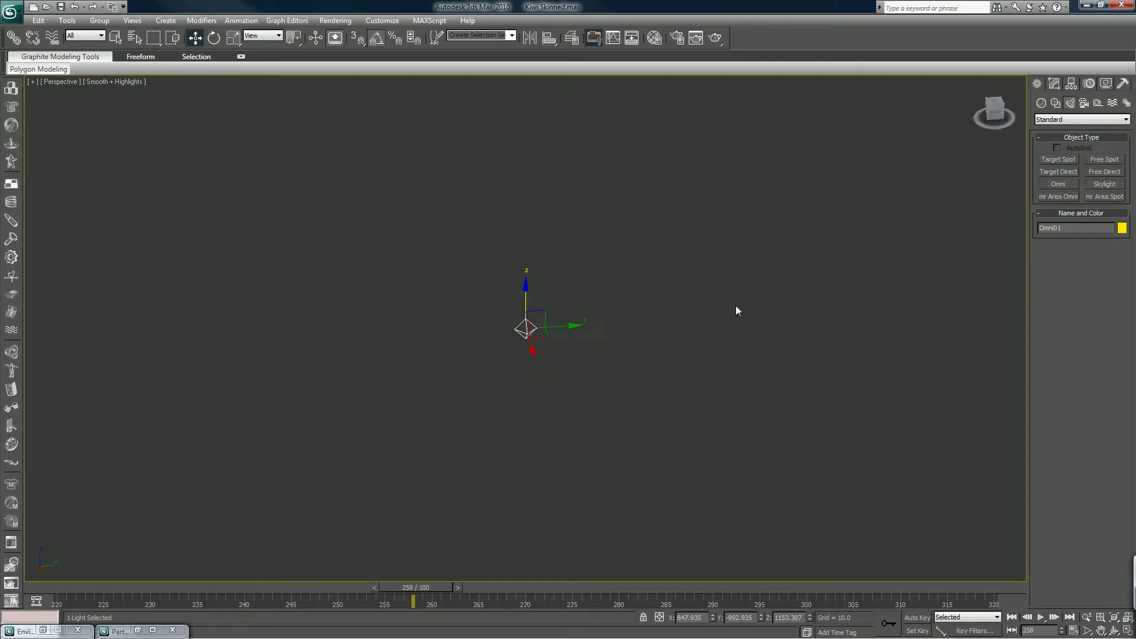
pyautogui.click(1057, 83)
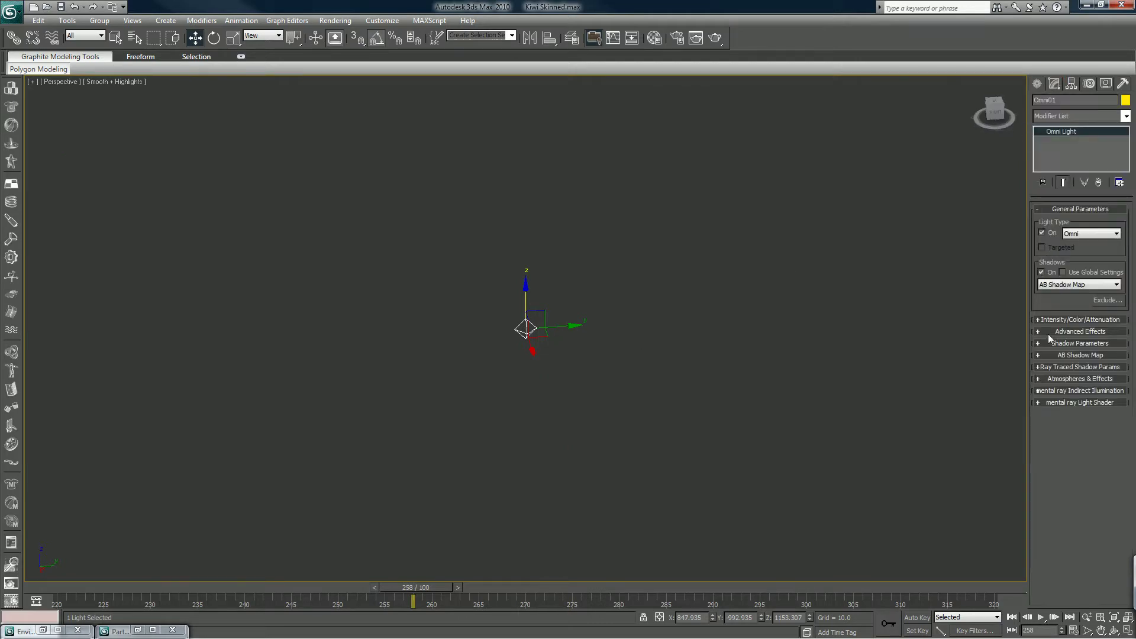
pyautogui.keyDown('alt'); pyautogui.moveTo(728, 395); pyautogui.dragTo(718, 369, button='middle'); pyautogui.keyUp('alt')
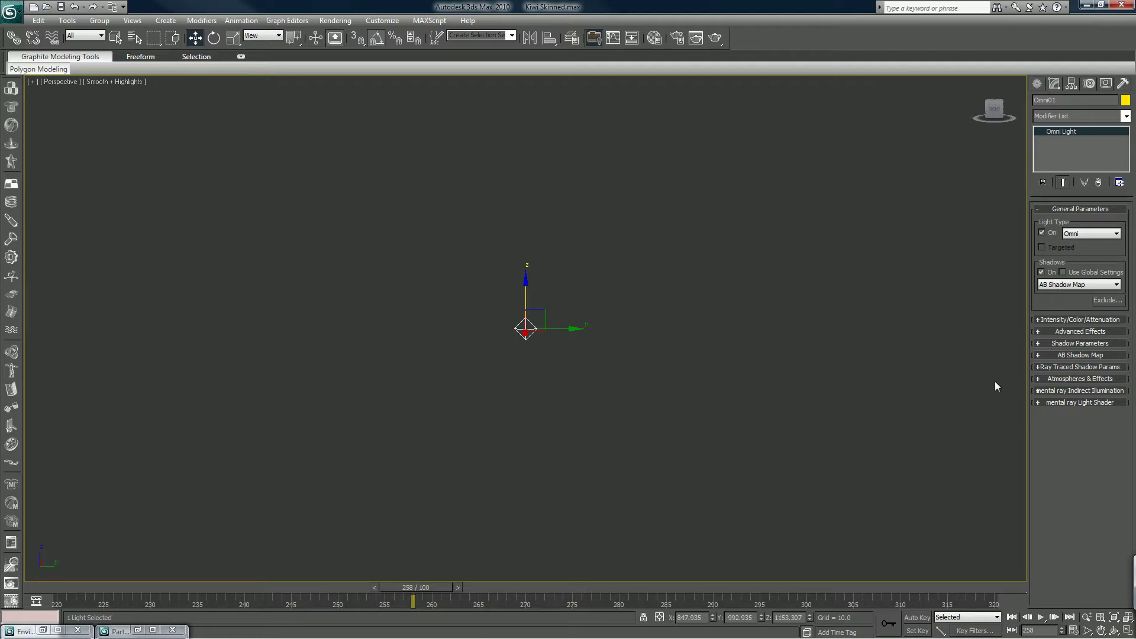
# Step: Review the Atmospheres & Effects, mental ray Indirect Illumination, Intensity/Color/Attenuation and Advanced Effects rollouts
pyautogui.click(1052, 378)
pyautogui.click(1052, 378)
pyautogui.click(1052, 391)
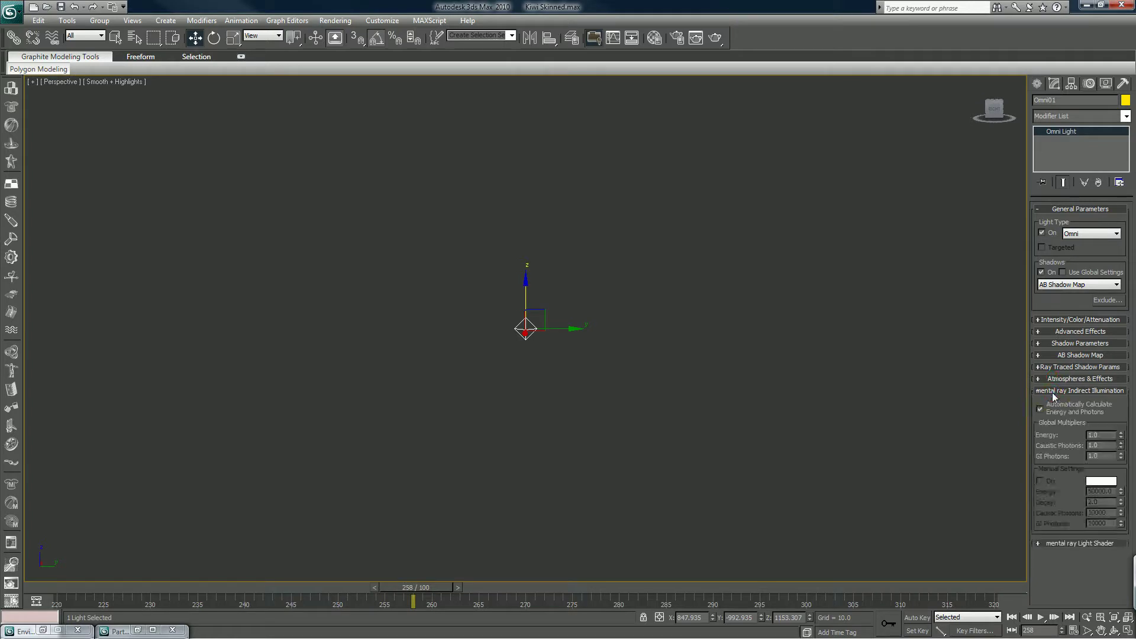
pyautogui.click(1054, 392)
pyautogui.click(1061, 320)
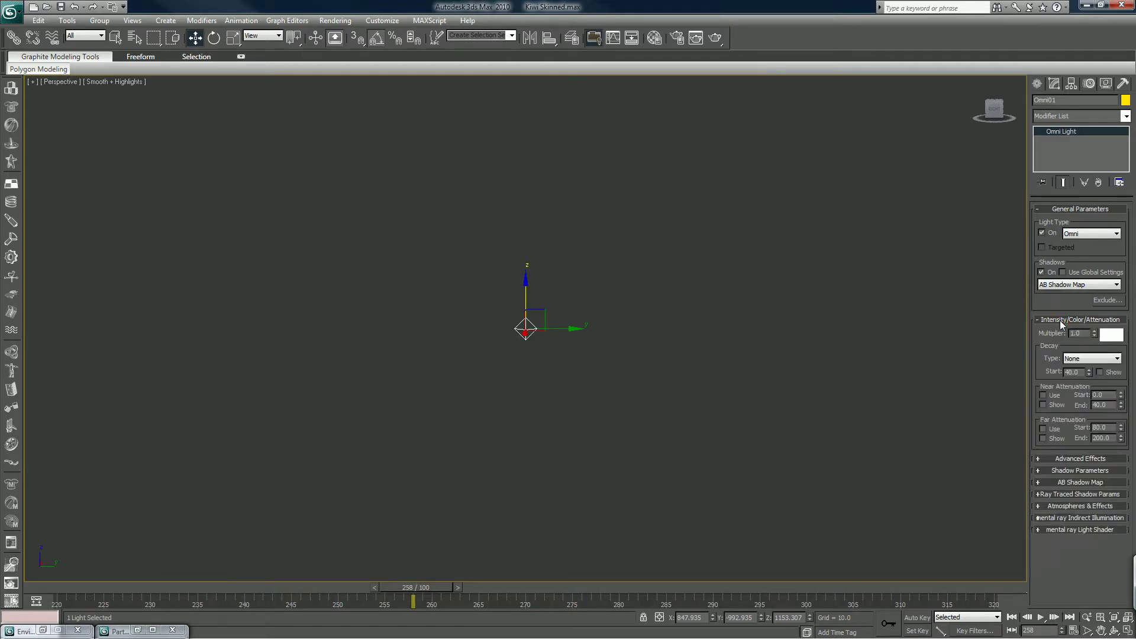
pyautogui.click(1060, 321)
pyautogui.click(1061, 332)
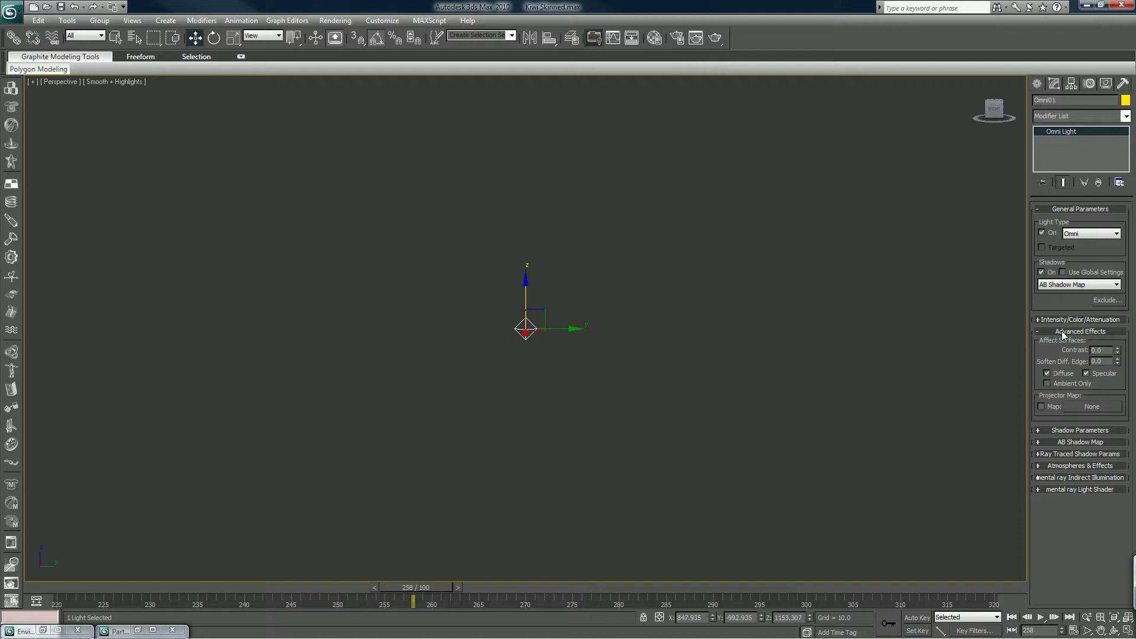
# Step: Collapse Advanced Effects and Shadow Parameters, and expand Omni01's AB Shadow Map rollout
pyautogui.click(1063, 332)
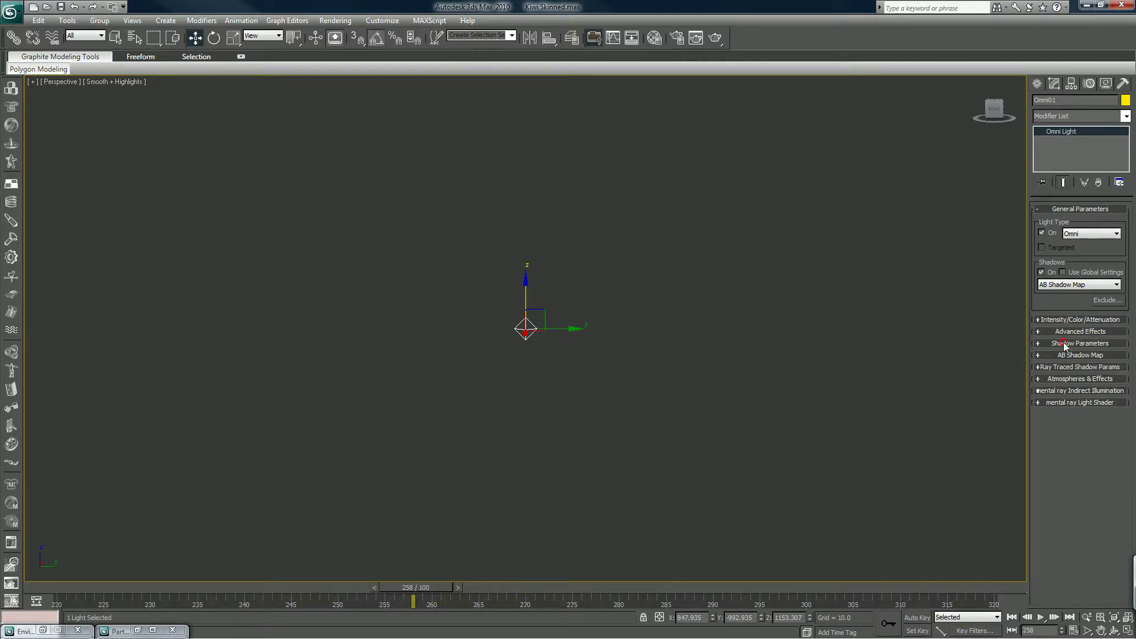
pyautogui.click(1064, 344)
pyautogui.click(1064, 343)
pyautogui.click(1064, 354)
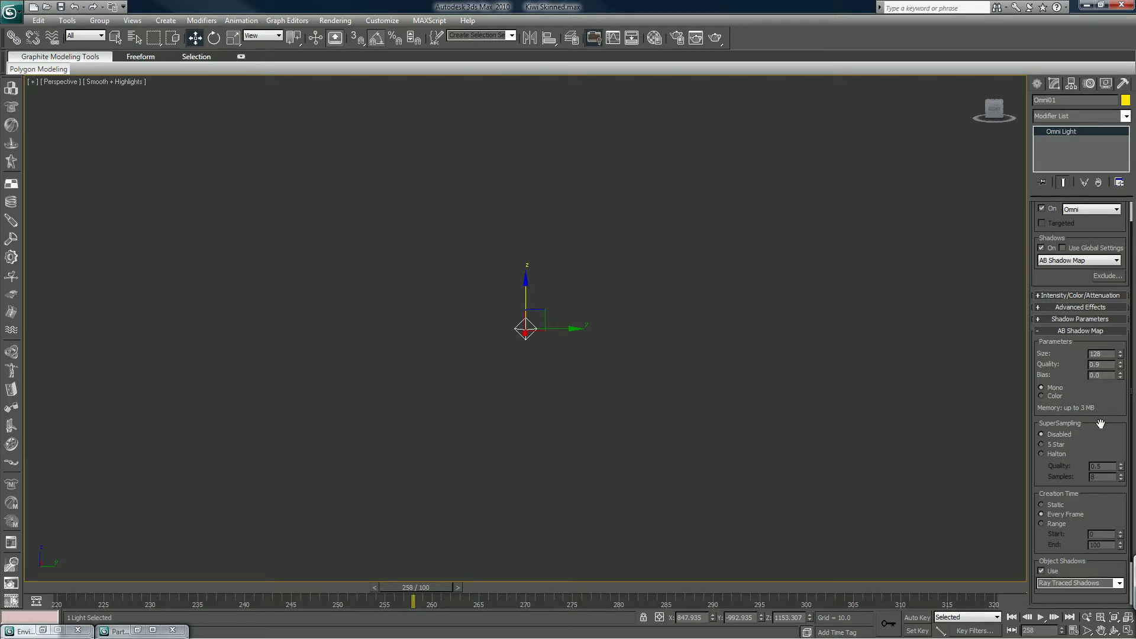
pyautogui.moveTo(1100, 424); pyautogui.dragTo(1114, 296)
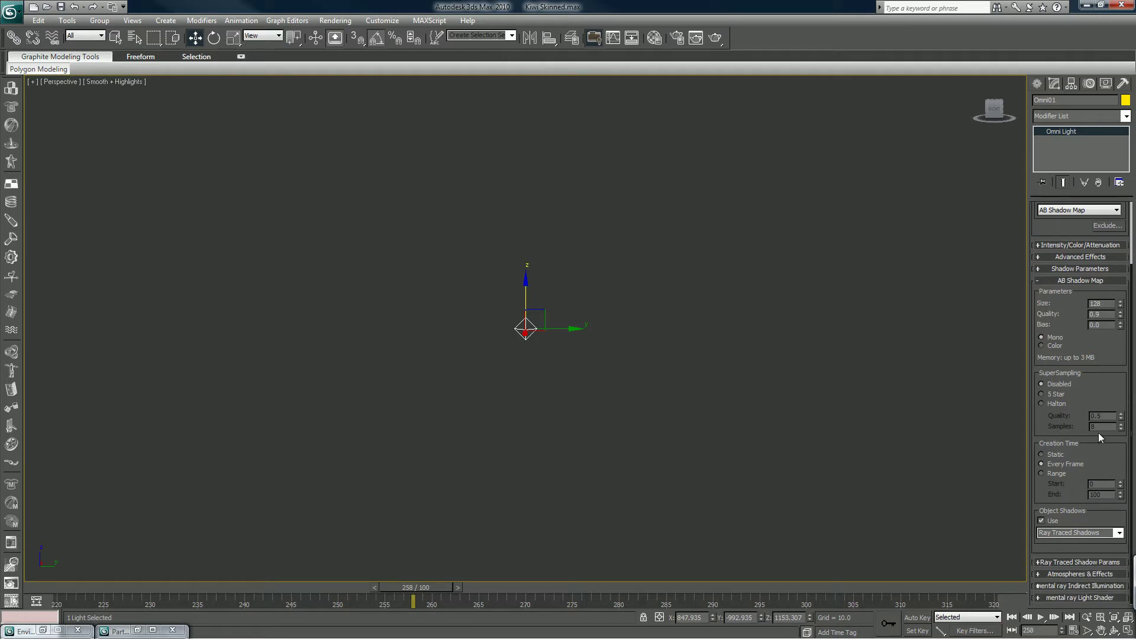
# Step: Set the AB Shadow Map's Object Shadows to Ray Traced Shadows, then collapse the rollout
pyautogui.click(1118, 535)
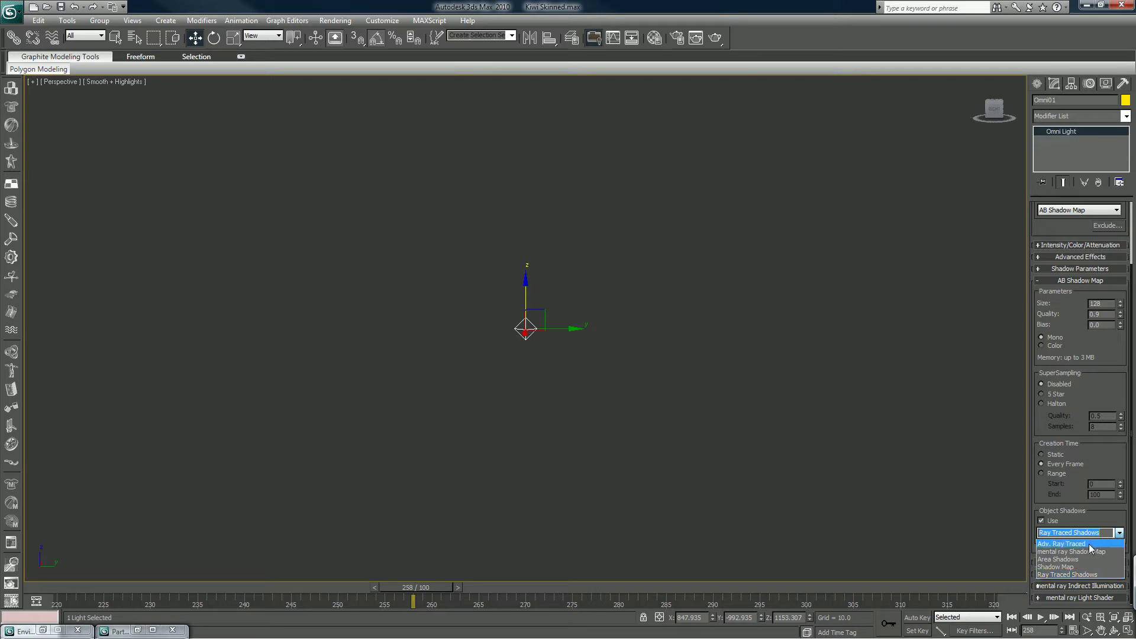
pyautogui.click(1062, 575)
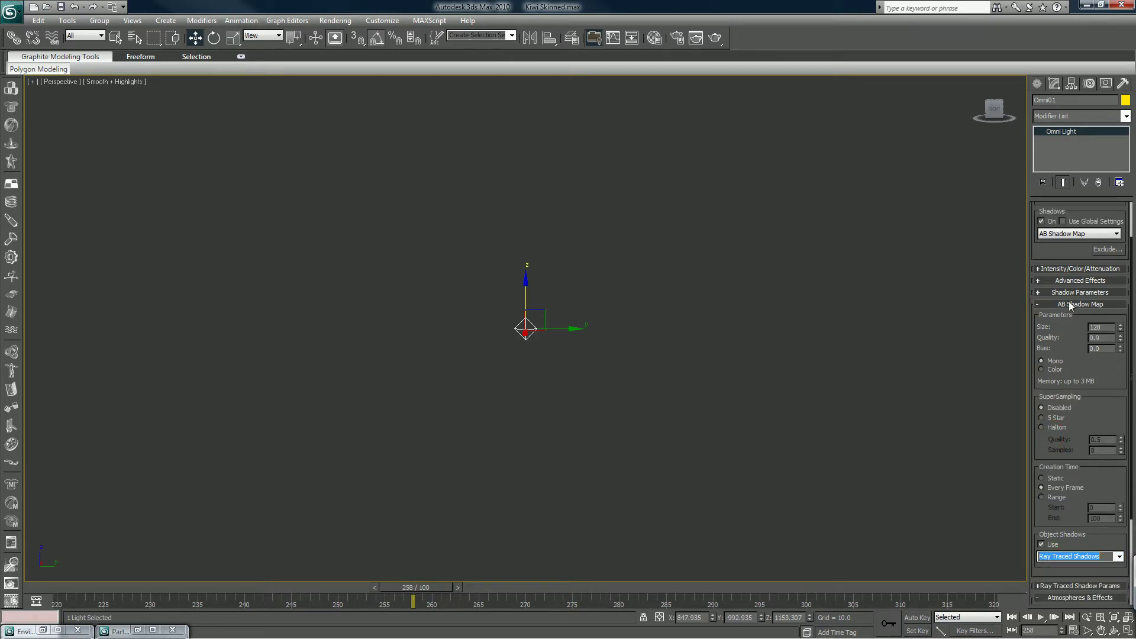
pyautogui.click(1119, 557)
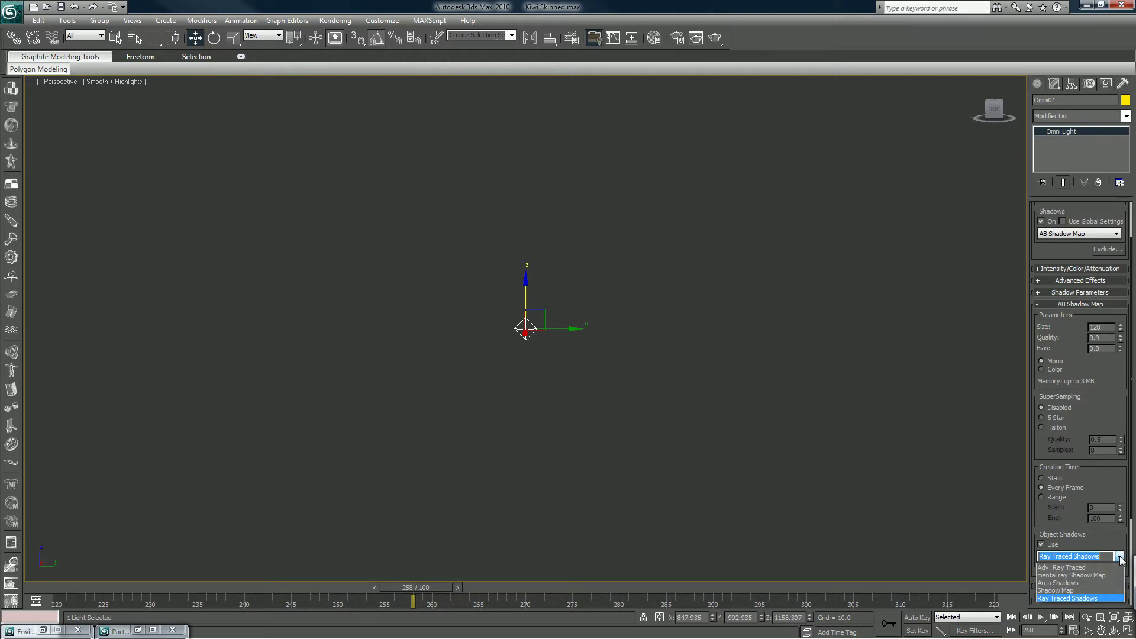
pyautogui.click(1120, 560)
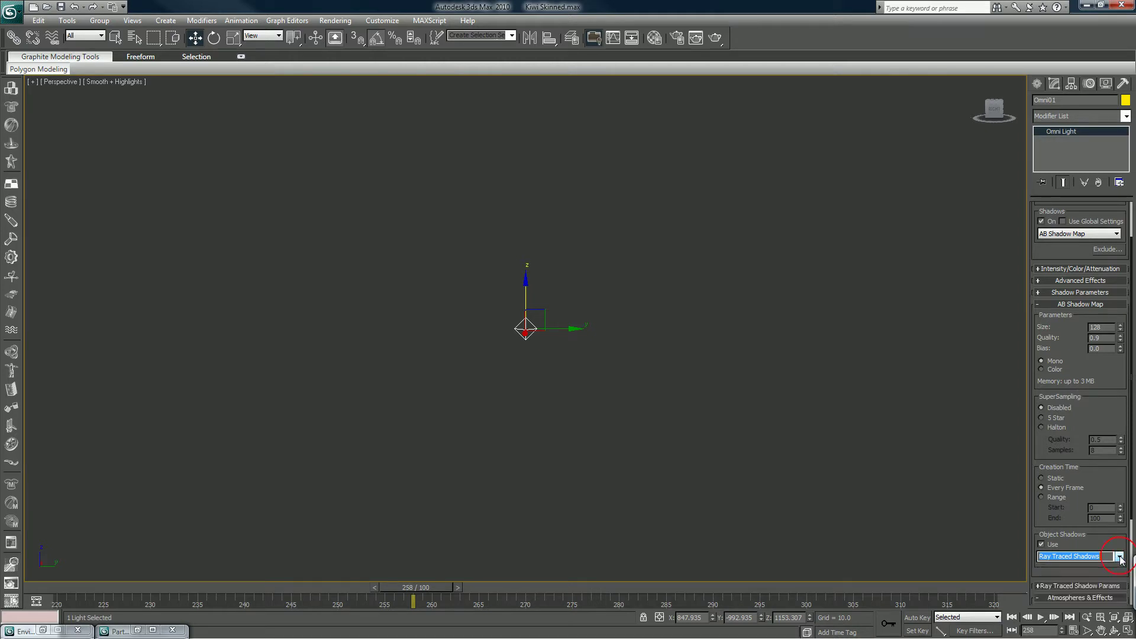
pyautogui.click(1058, 305)
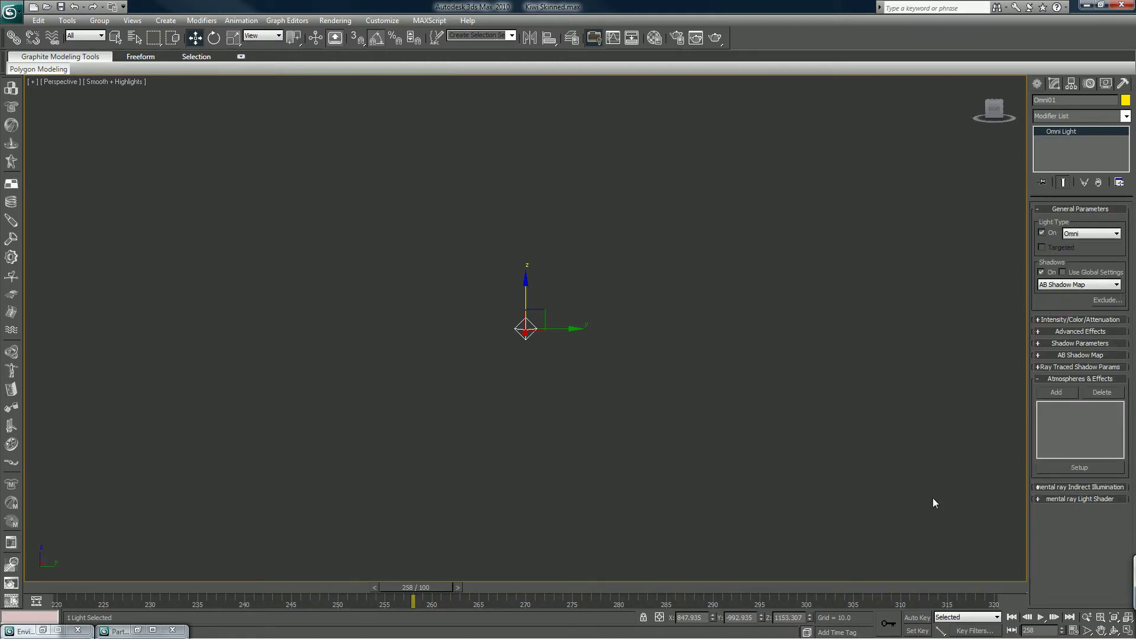
# Step: Exit isolation and select the pink helpers and box helper in a side view
pyautogui.hotkey('alt', 'q')
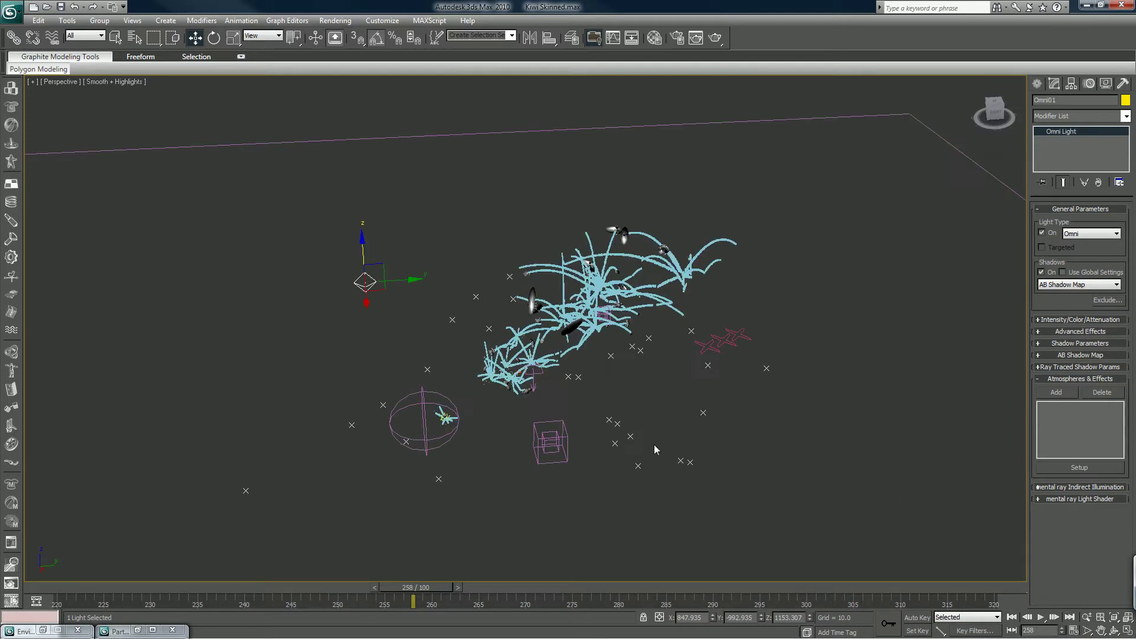
pyautogui.moveTo(610, 415); pyautogui.dragTo(593, 408, button='middle')
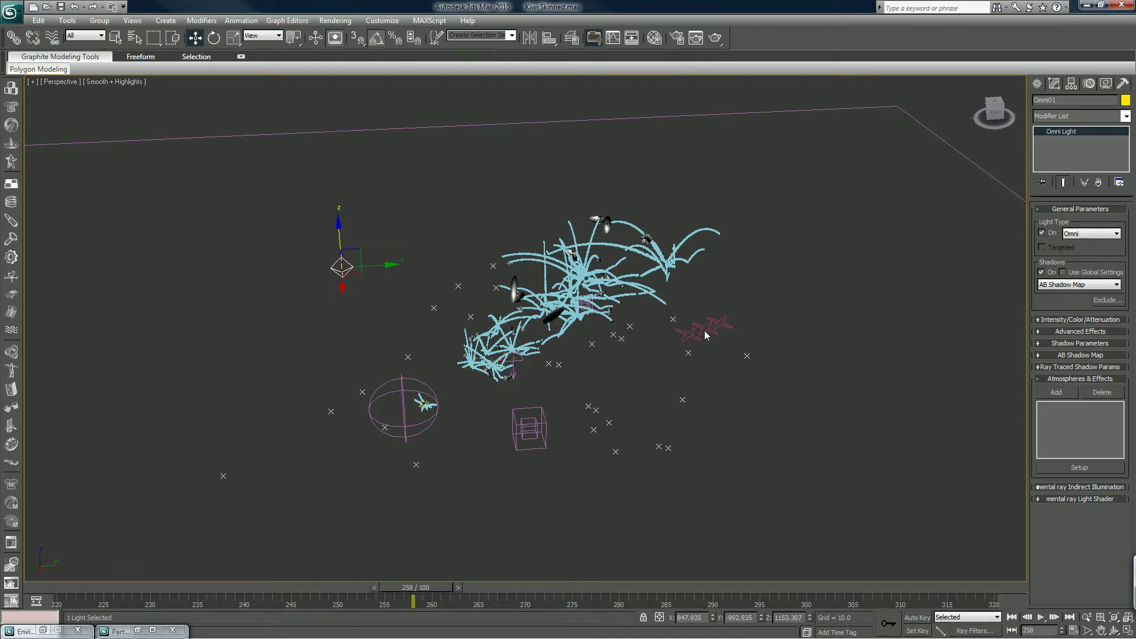
pyautogui.moveTo(737, 313); pyautogui.dragTo(691, 335)
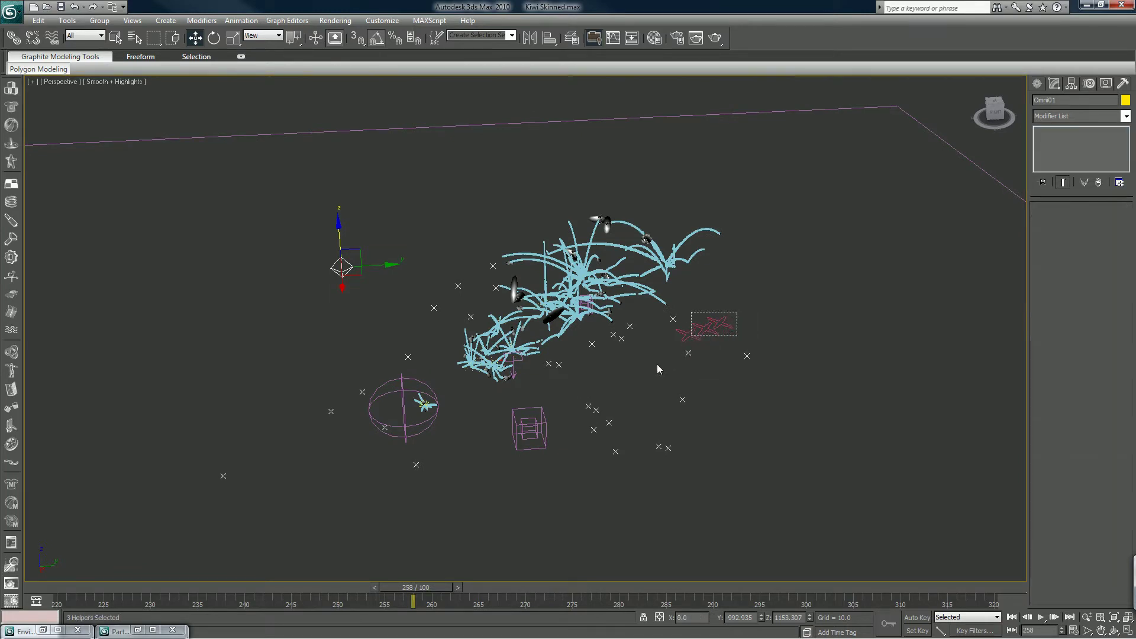
pyautogui.keyDown('ctrl'); pyautogui.click(524, 443); pyautogui.keyUp('ctrl')
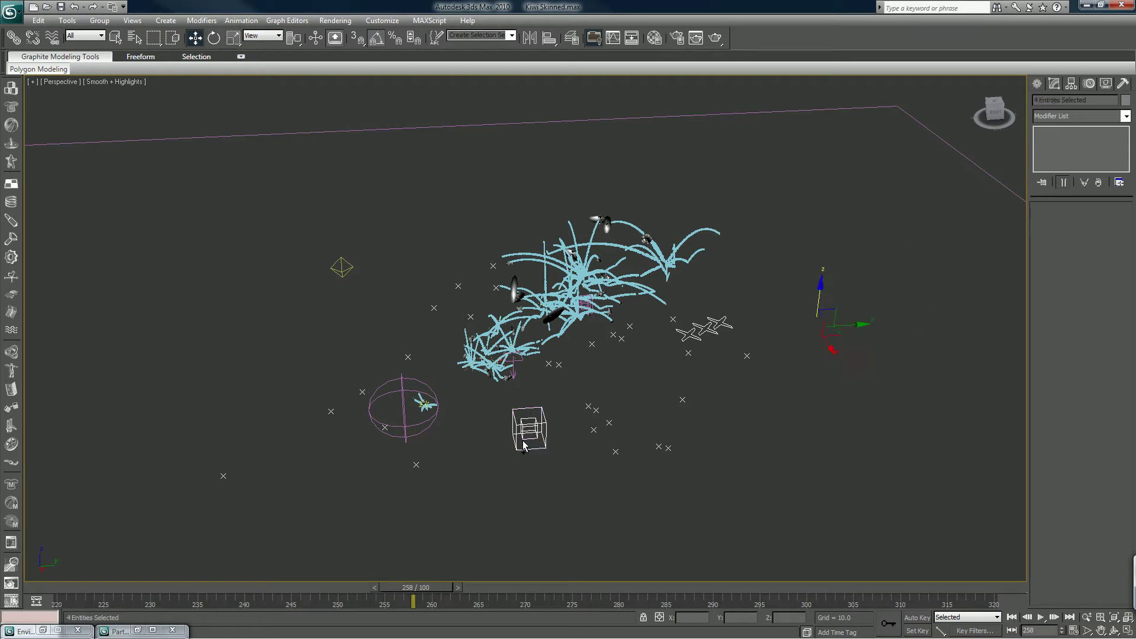
pyautogui.scroll(3, 524, 445)
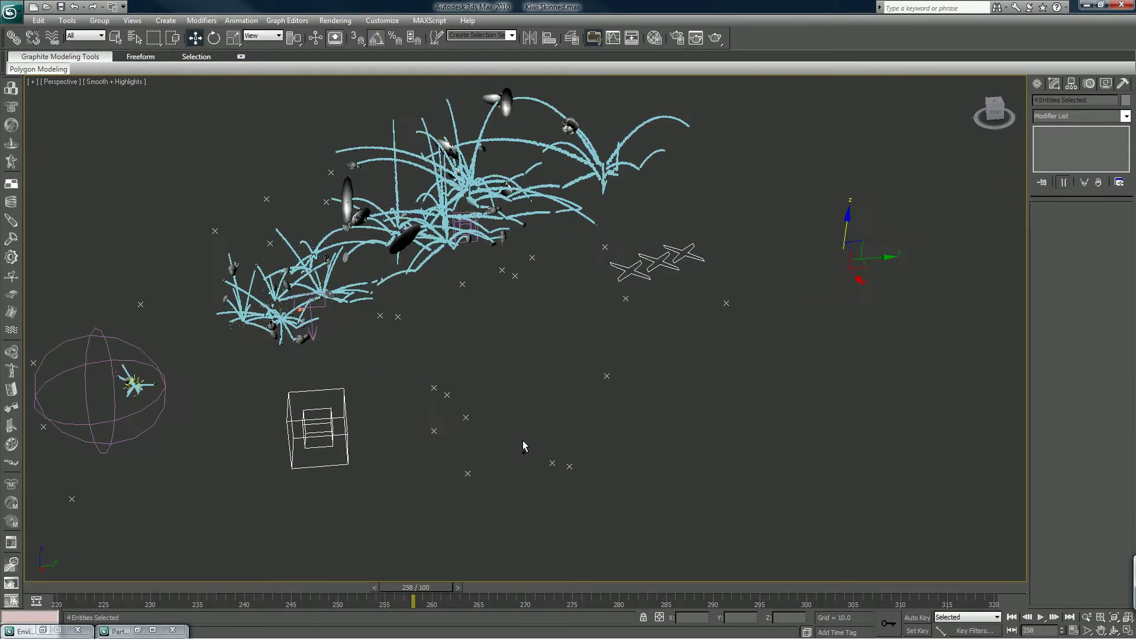
pyautogui.moveTo(538, 396)
pyautogui.keyDown('alt'); pyautogui.mouseDown(button='middle')
pyautogui.moveTo(524, 380)
pyautogui.moveTo(534, 378)
pyautogui.moveTo(521, 391)
pyautogui.mouseUp(button='middle'); pyautogui.keyUp('alt')
# Step: Go to frame 234 and select Omni01 above the ground plane
pyautogui.moveTo(148, 588); pyautogui.dragTo(205, 592)
pyautogui.press('w')
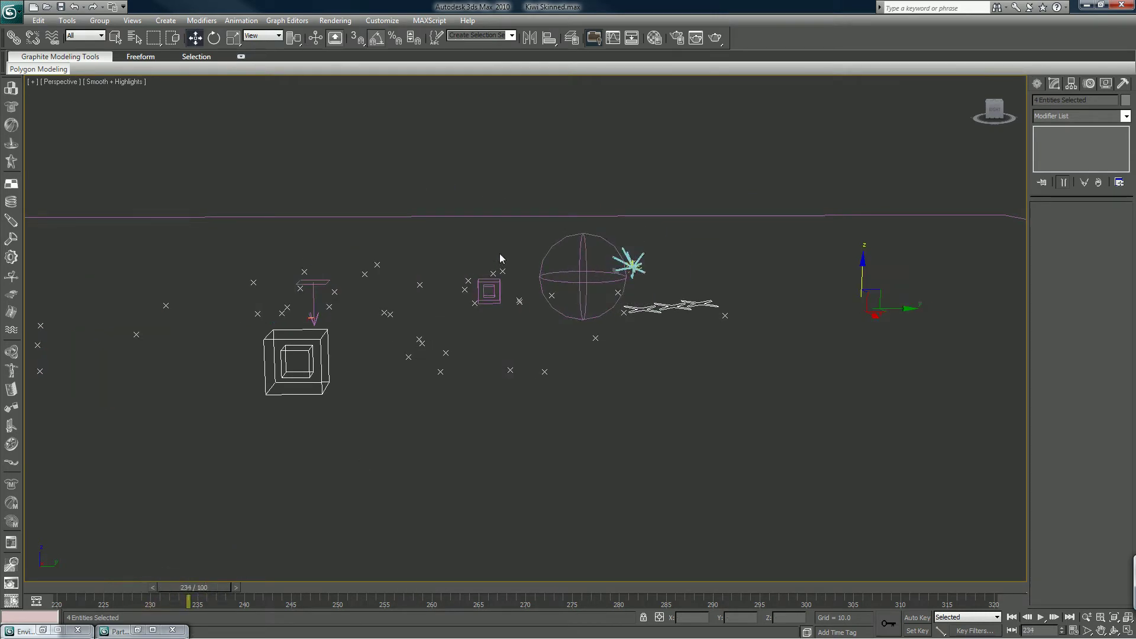
pyautogui.click(503, 252)
pyautogui.keyDown('alt'); pyautogui.moveTo(503, 252); pyautogui.dragTo(286, 176, button='middle'); pyautogui.keyUp('alt')
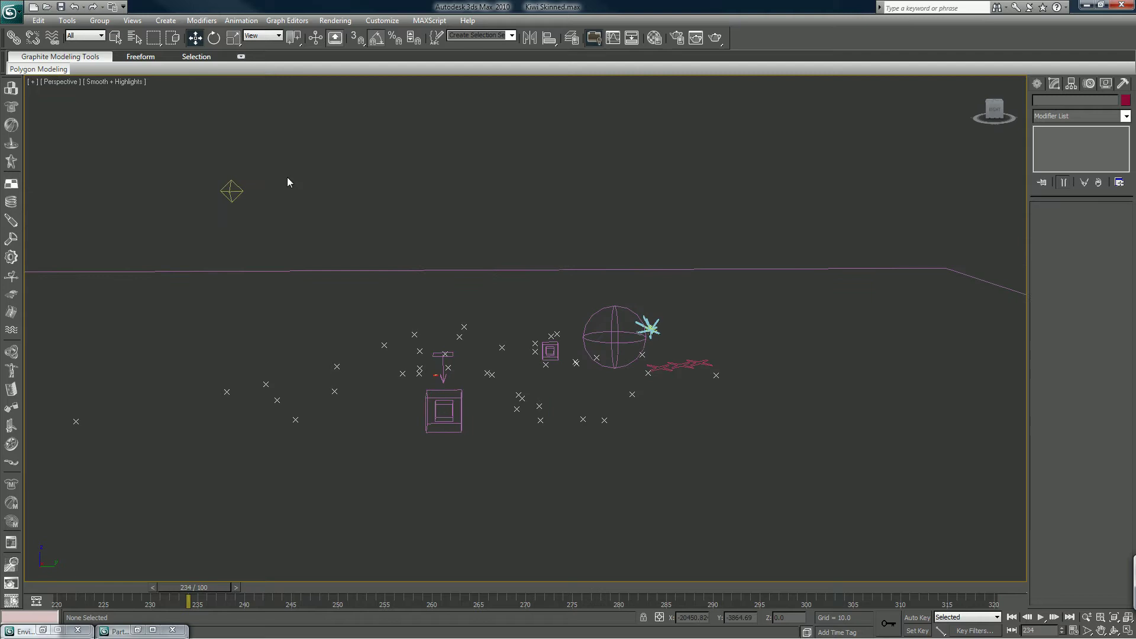
pyautogui.moveTo(283, 176); pyautogui.dragTo(241, 206)
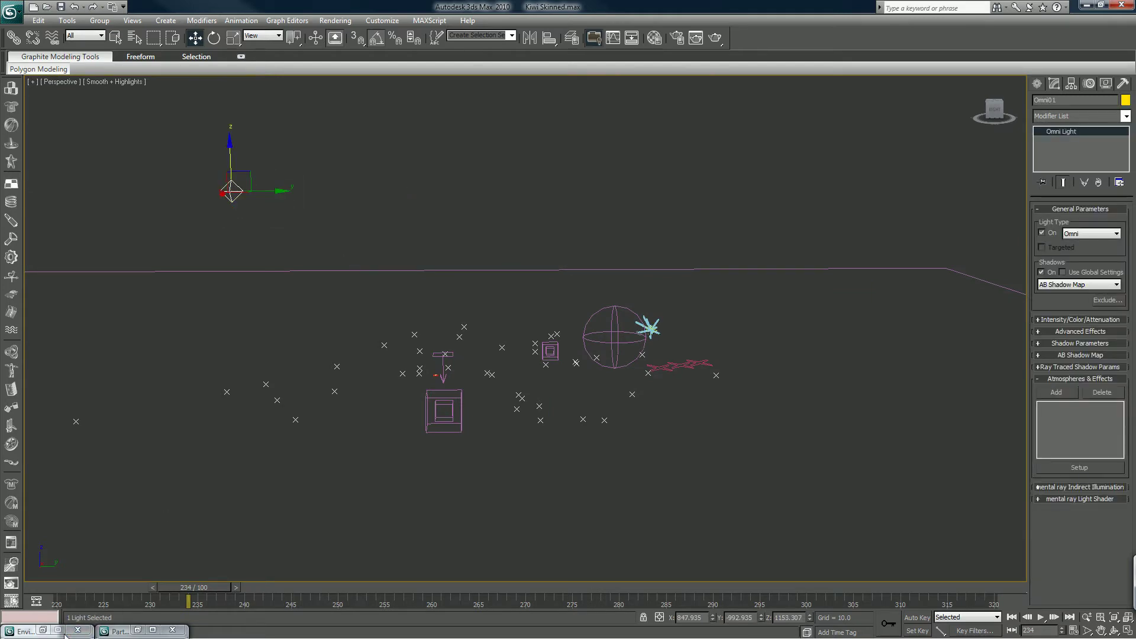
# Step: Restore Environment and Effects and pick Omni01 as the Initial Explosion's source light
pyautogui.click(42, 631)
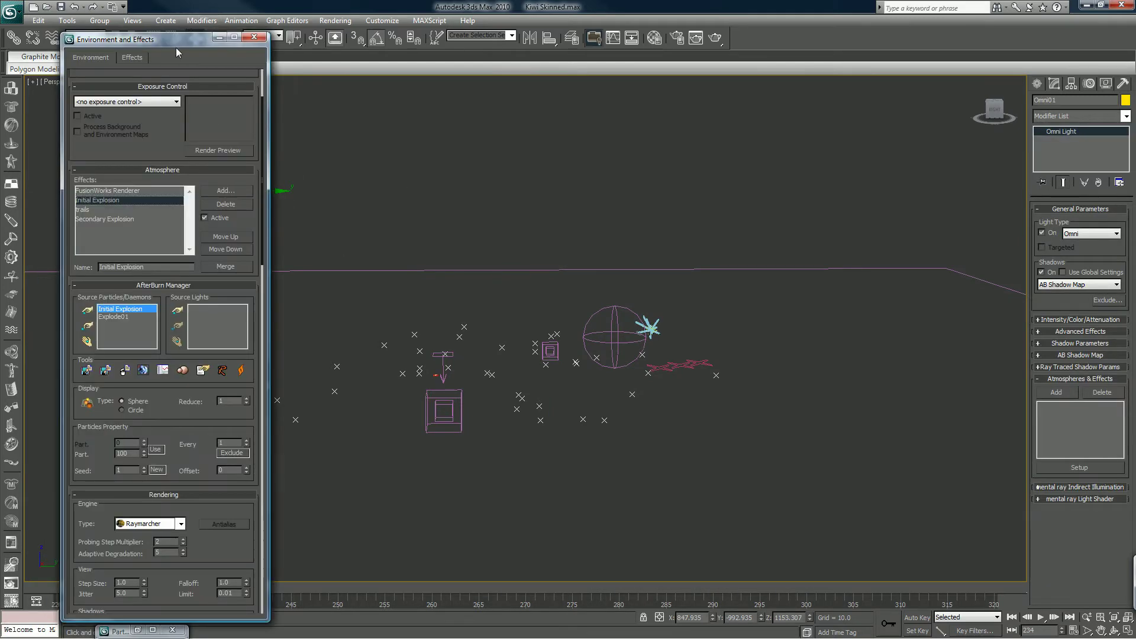
pyautogui.moveTo(180, 41); pyautogui.dragTo(1016, 15)
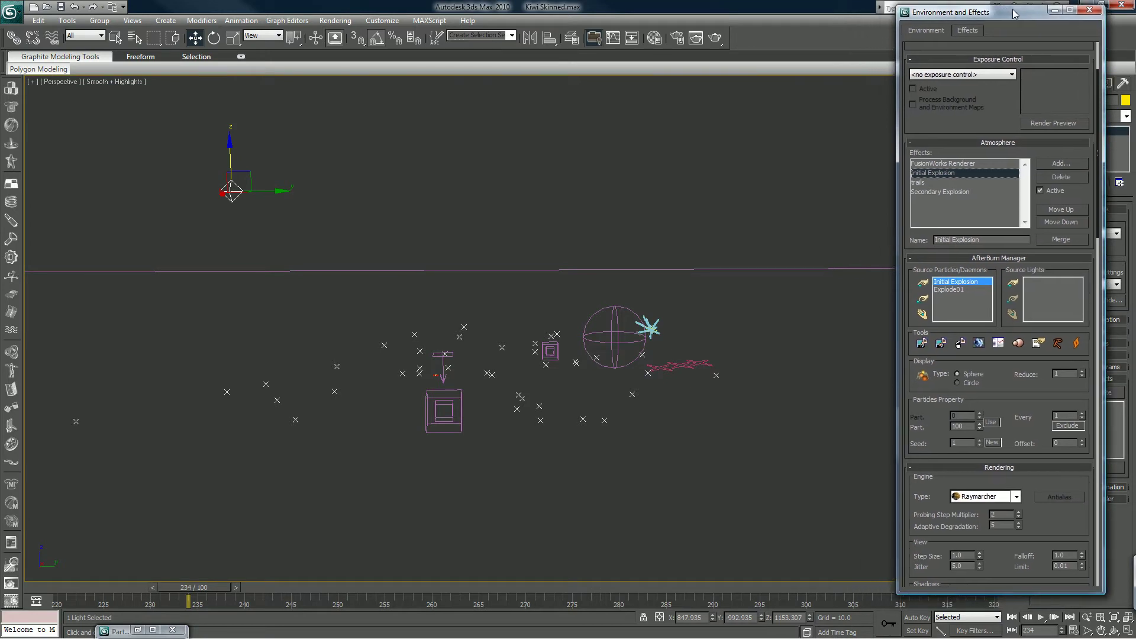
pyautogui.click(1013, 283)
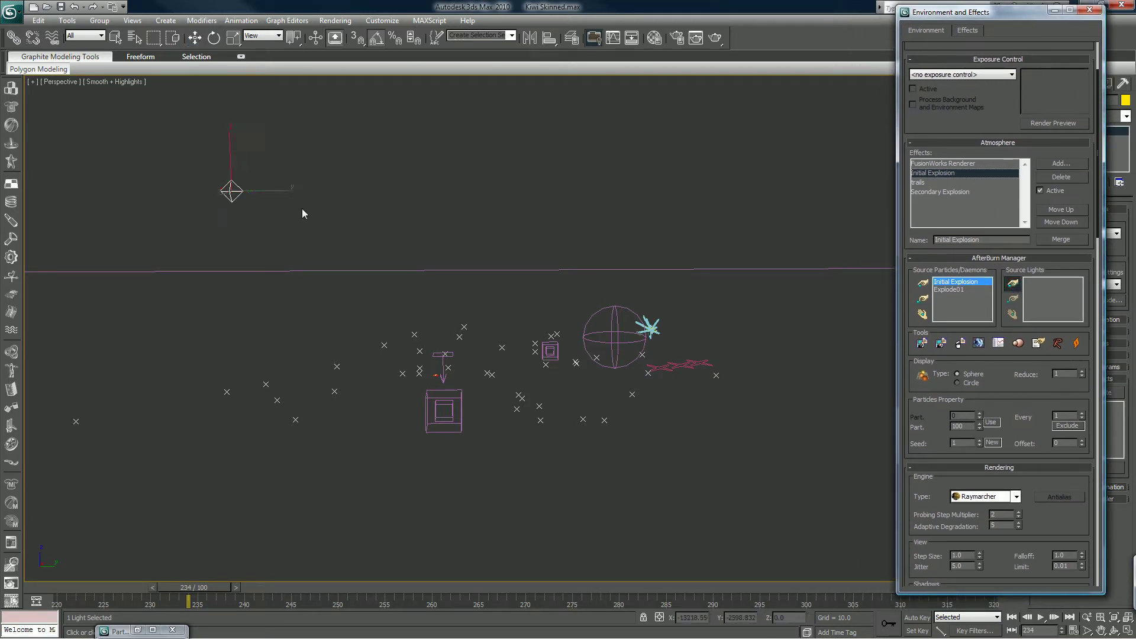
pyautogui.click(240, 188)
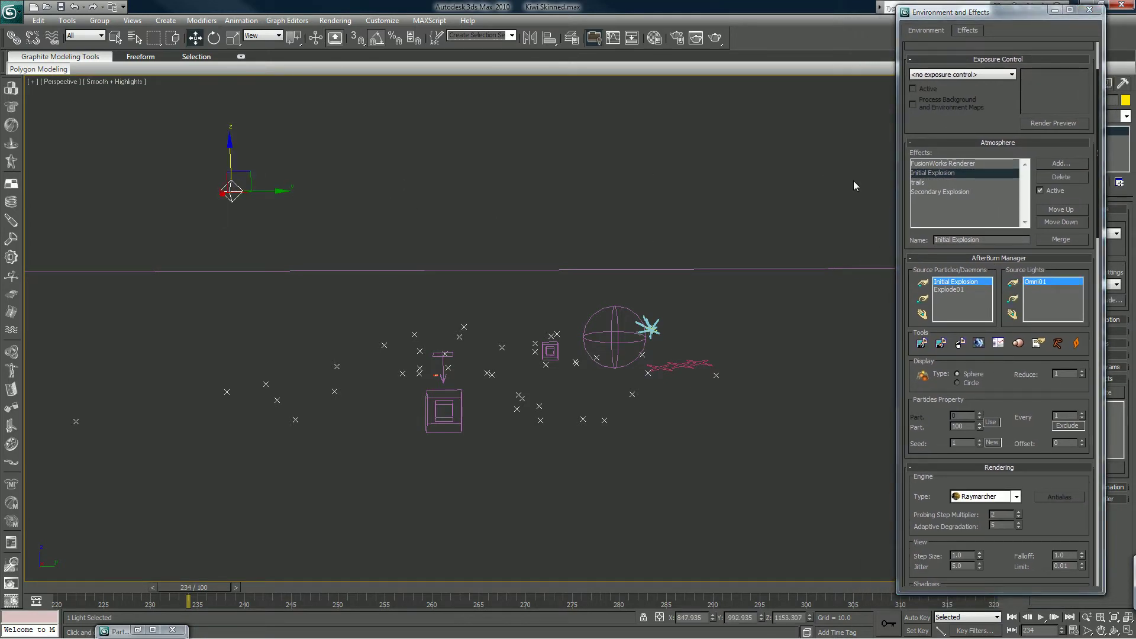
# Step: Add Omni01 as a source light for the trails and Secondary Explosion effects
pyautogui.click(920, 183)
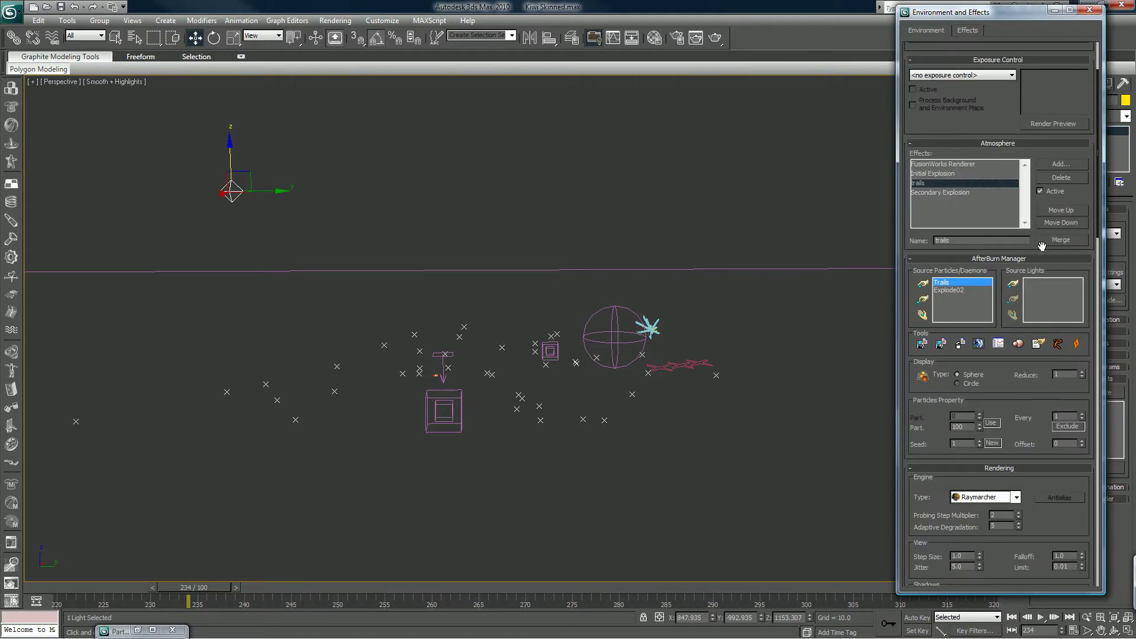
pyautogui.click(1013, 283)
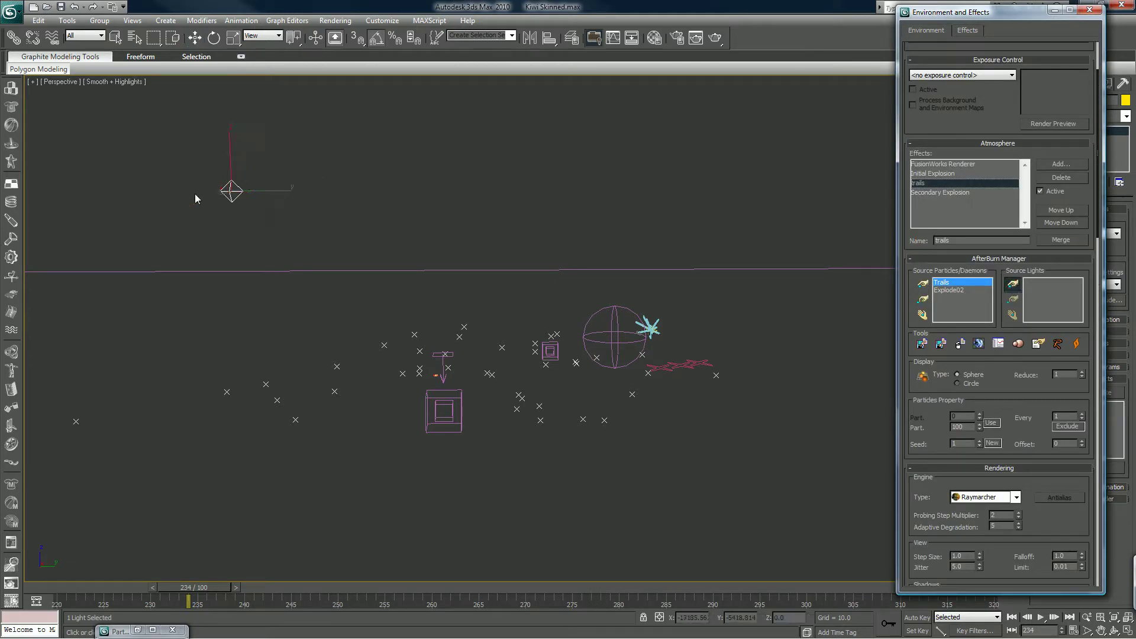
pyautogui.click(231, 190)
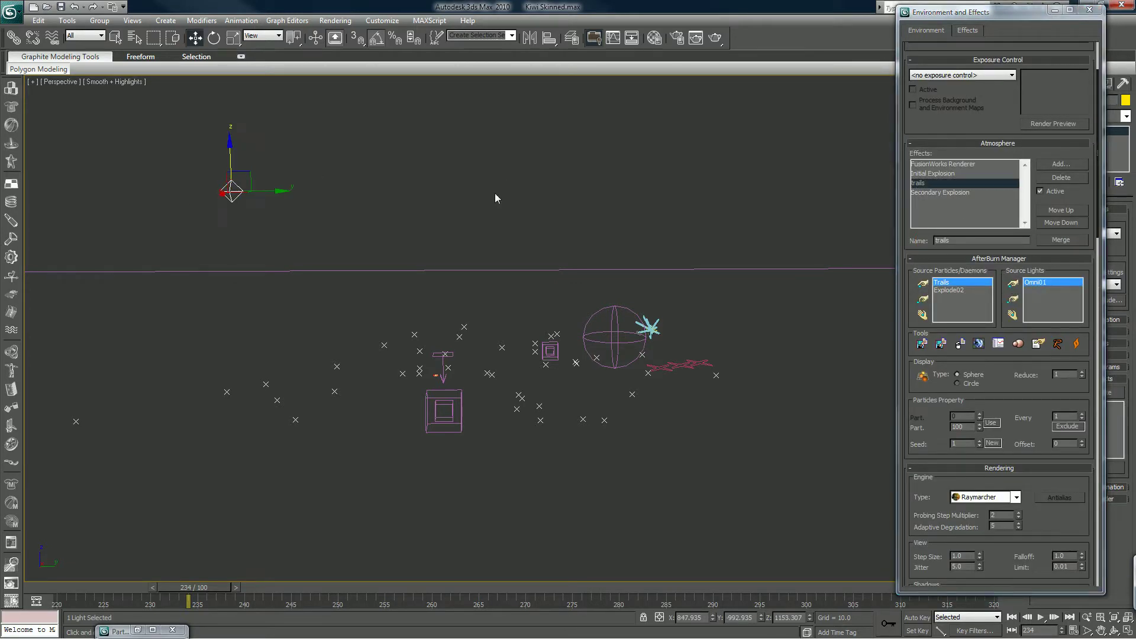
pyautogui.click(921, 193)
pyautogui.click(1013, 254)
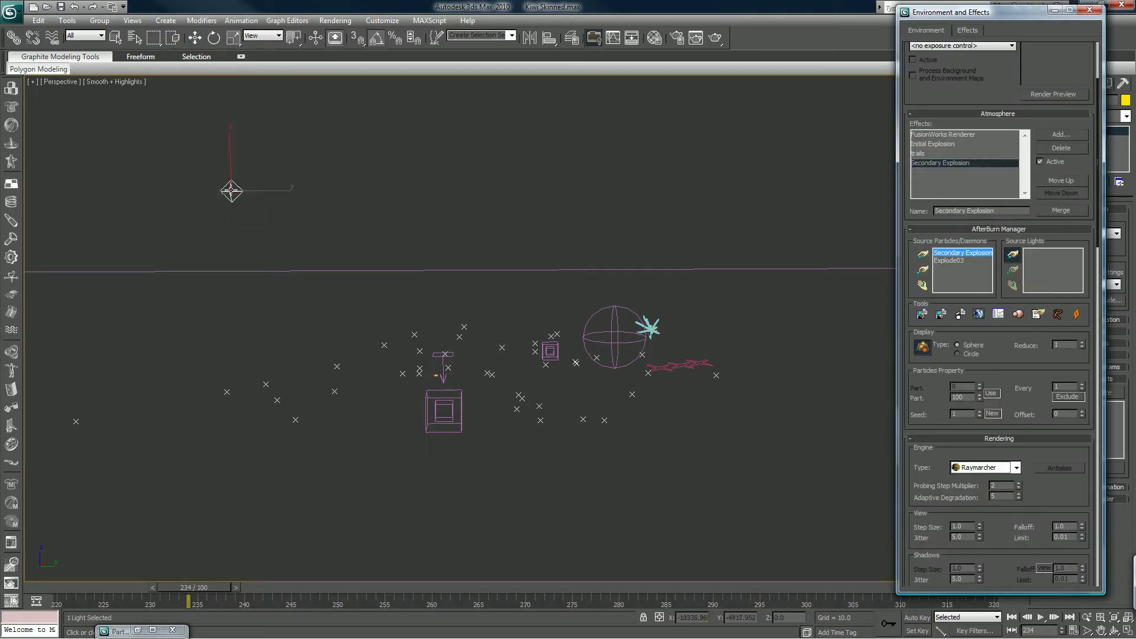
pyautogui.click(232, 191)
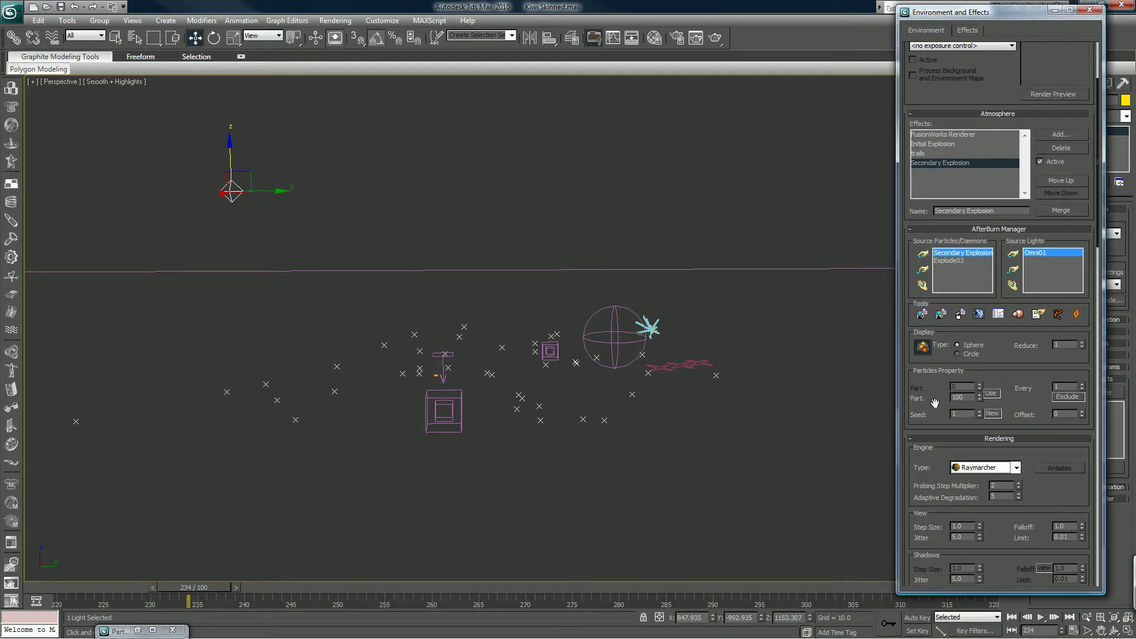
pyautogui.moveTo(956, 372); pyautogui.dragTo(931, 249)
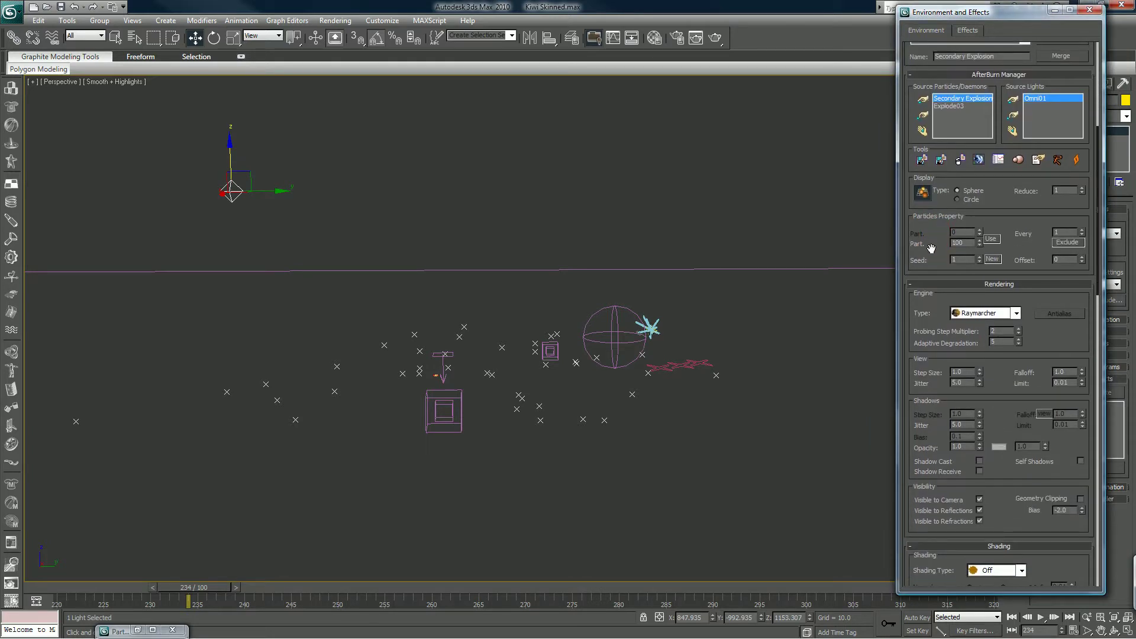
pyautogui.moveTo(1001, 11); pyautogui.dragTo(847, 20)
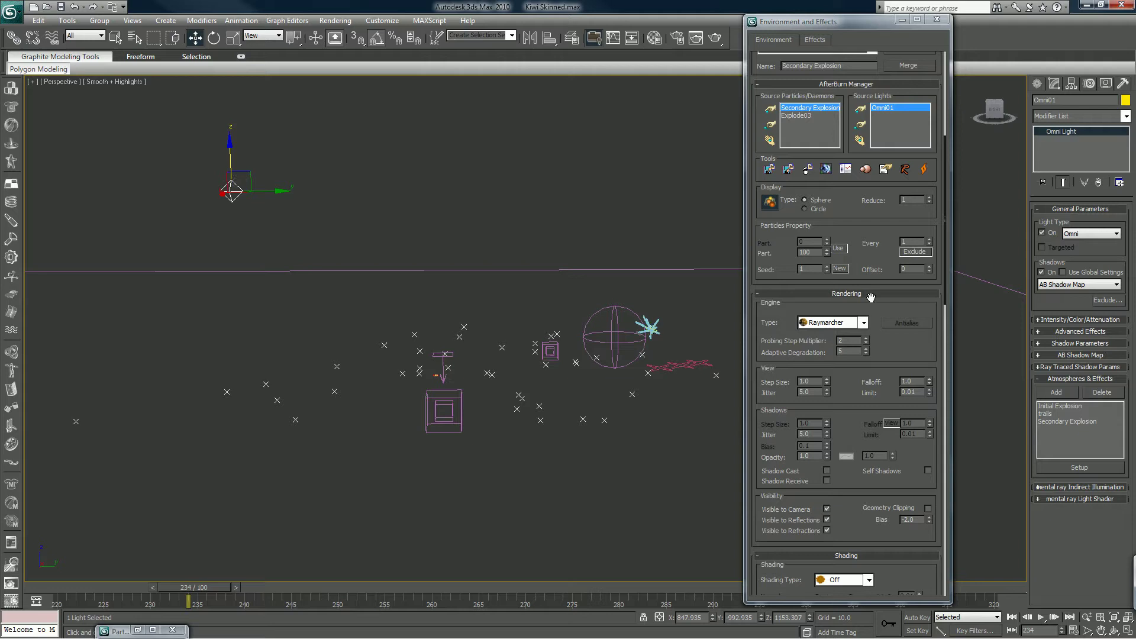
pyautogui.scroll(-3, 813, 395)
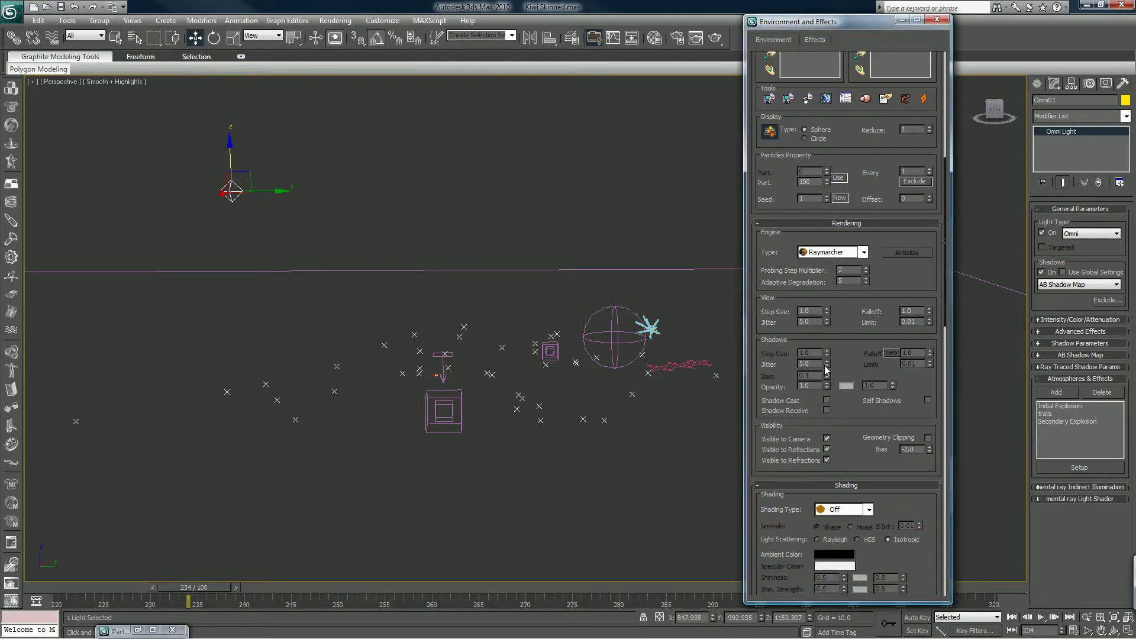
# Step: Scrub from frame 234 to 238, then frame the explosion from a low side angle
pyautogui.moveTo(642, 378); pyautogui.dragTo(507, 463, button='middle')
pyautogui.moveTo(199, 595); pyautogui.dragTo(242, 596)
pyautogui.press('w')
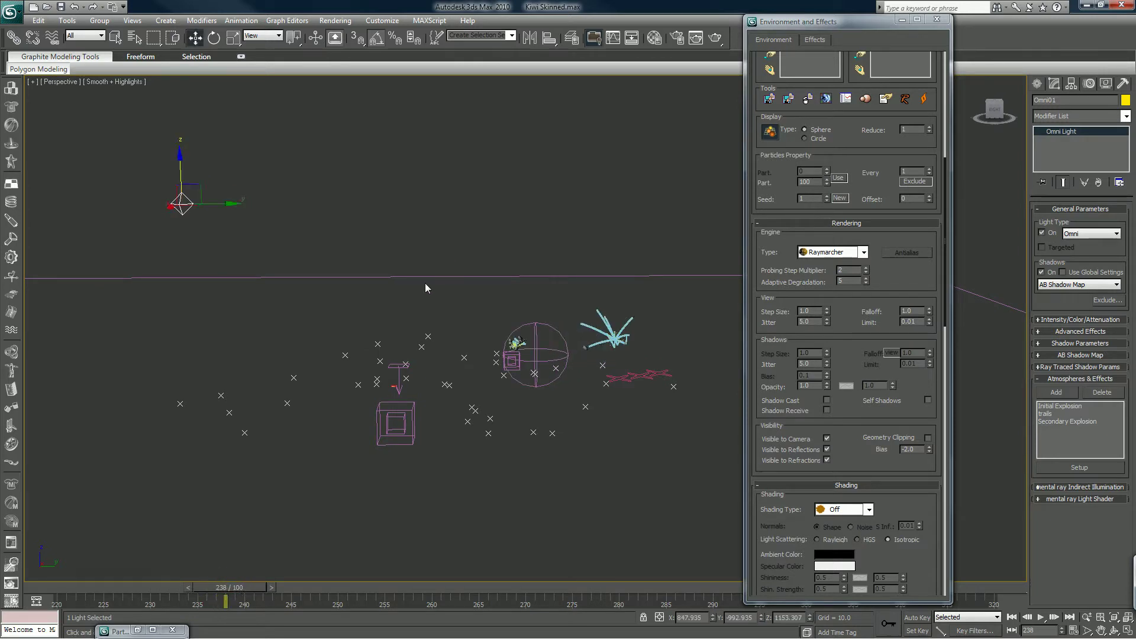
pyautogui.moveTo(591, 368); pyautogui.dragTo(445, 392, button='middle')
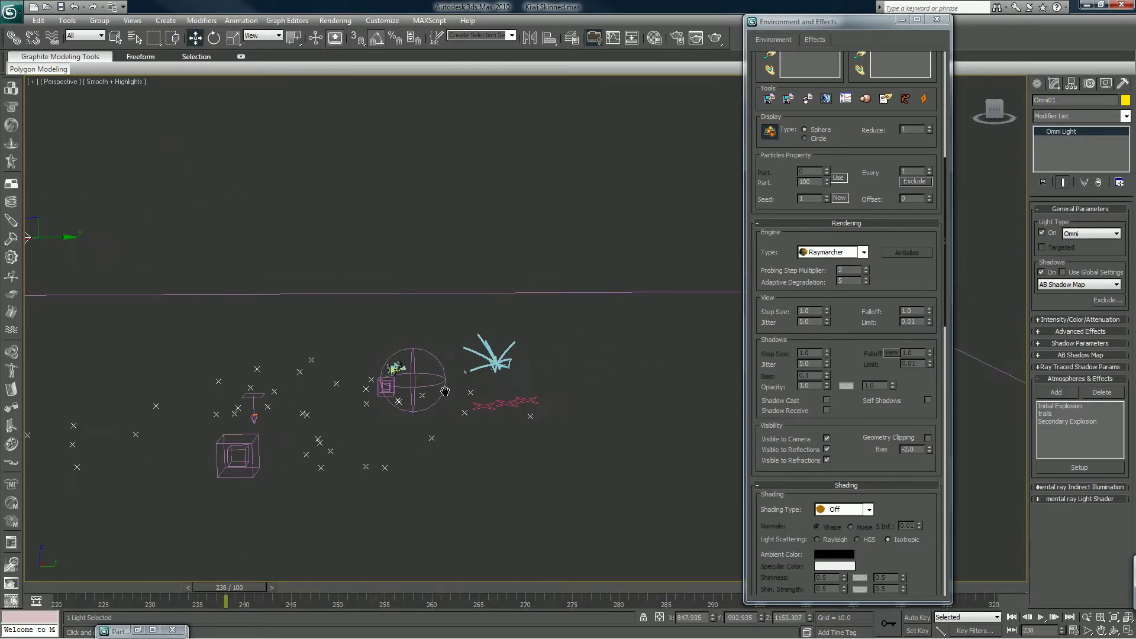
pyautogui.keyDown('alt'); pyautogui.moveTo(660, 360); pyautogui.dragTo(691, 231, button='middle'); pyautogui.keyUp('alt')
pyautogui.scroll(5, 393, 373)
pyautogui.scroll(3, 423, 326)
pyautogui.scroll(3, 419, 175)
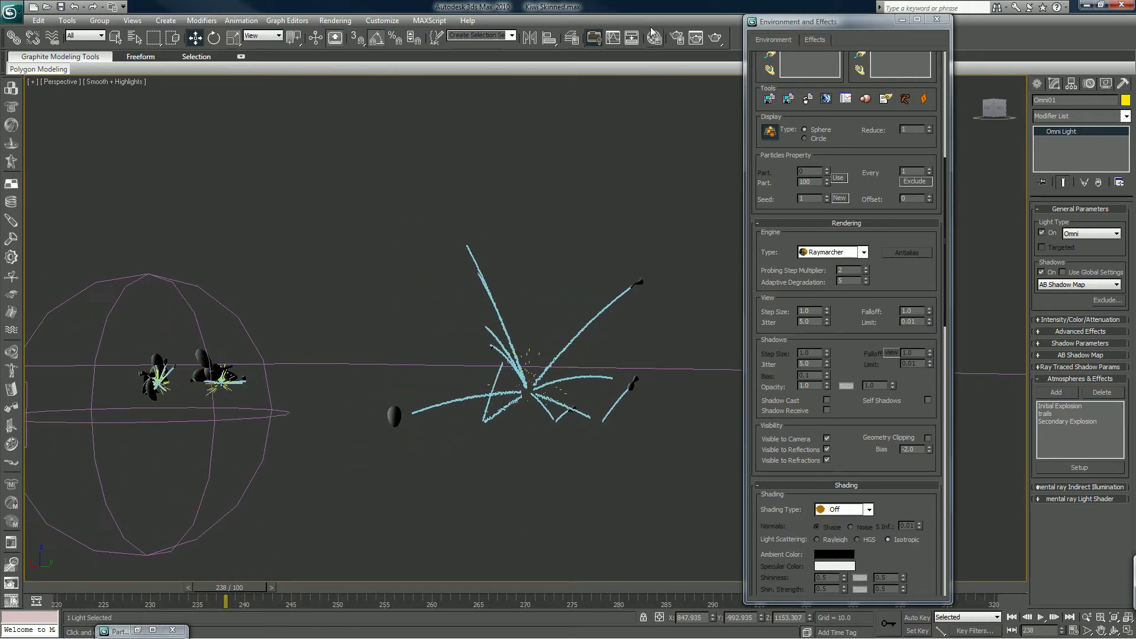
pyautogui.click(717, 40)
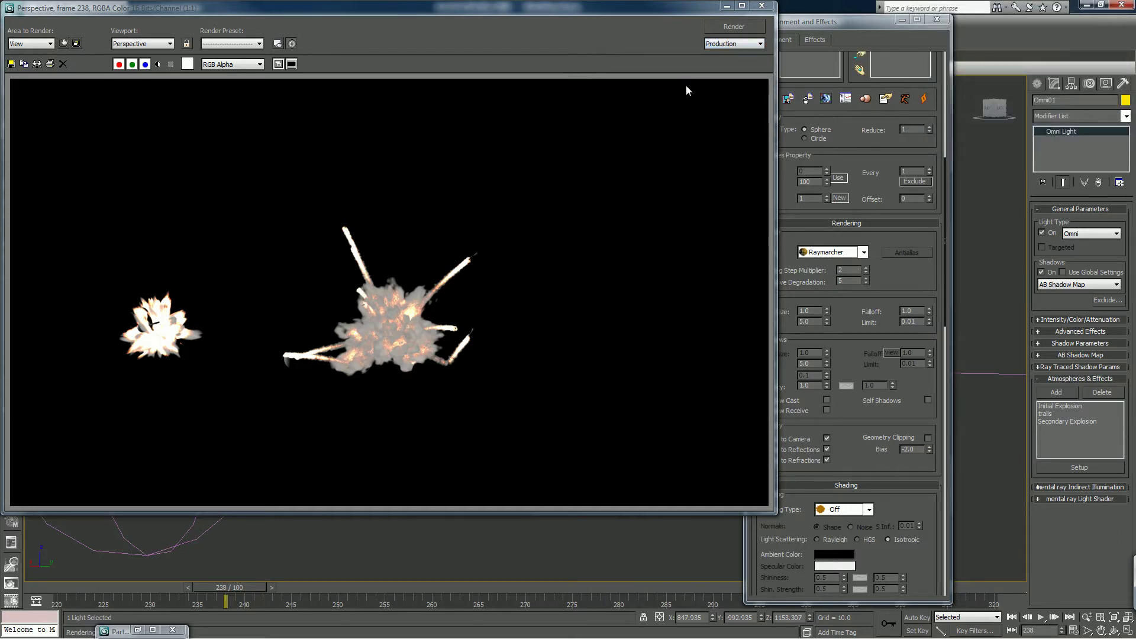
pyautogui.click(762, 5)
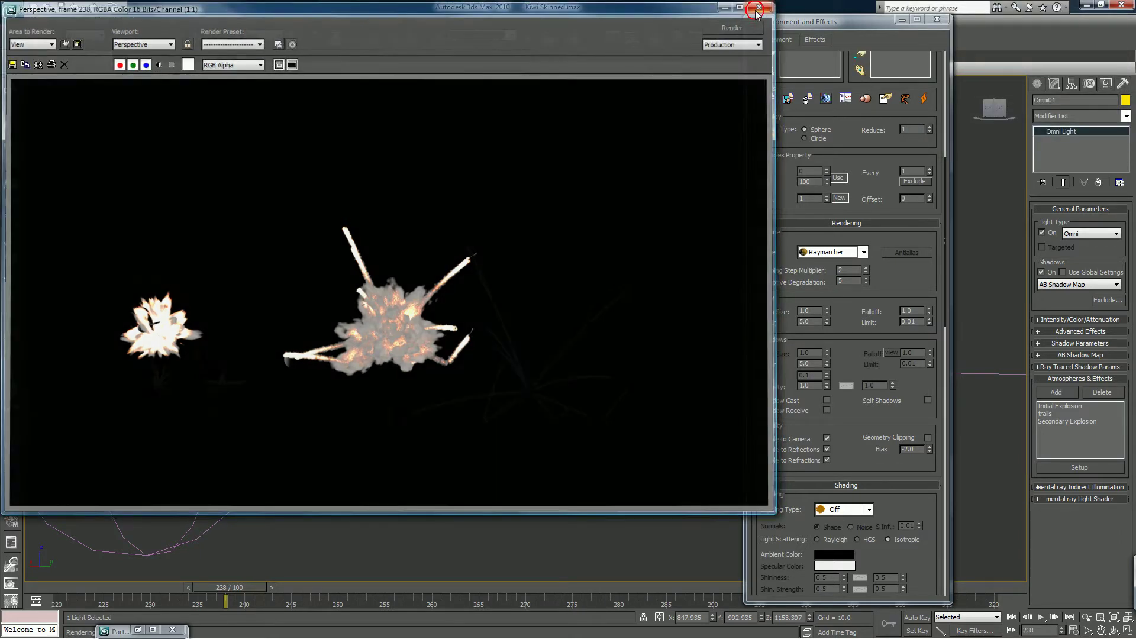
# Step: Turn on Shadow Cast, Shadow Receive and Self Shadows for the explosion effect
pyautogui.click(827, 401)
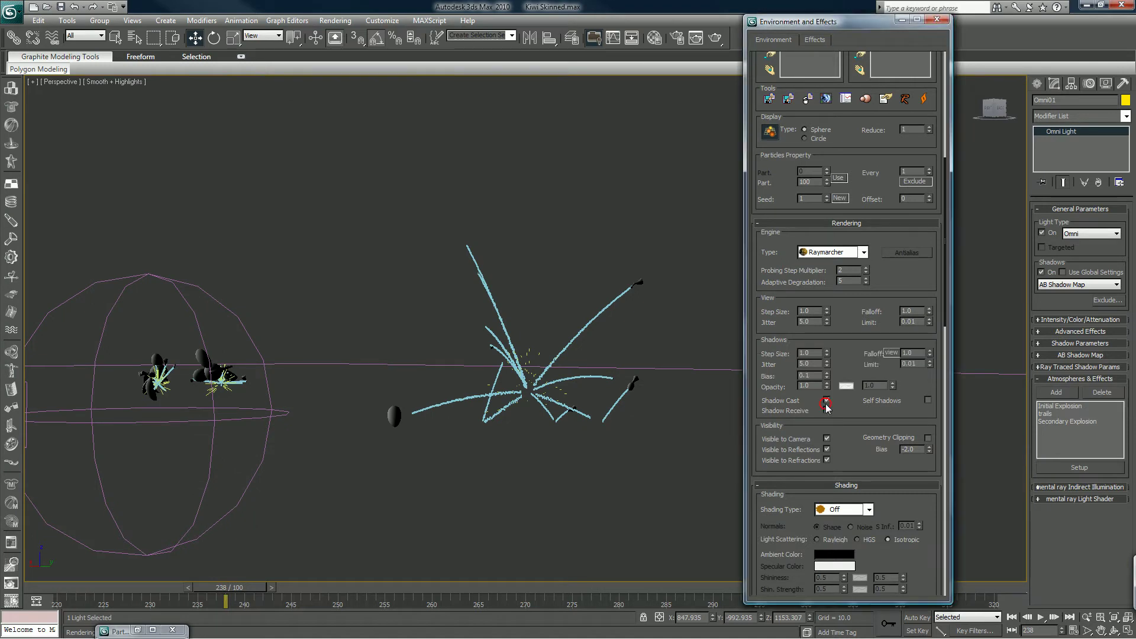
pyautogui.click(827, 410)
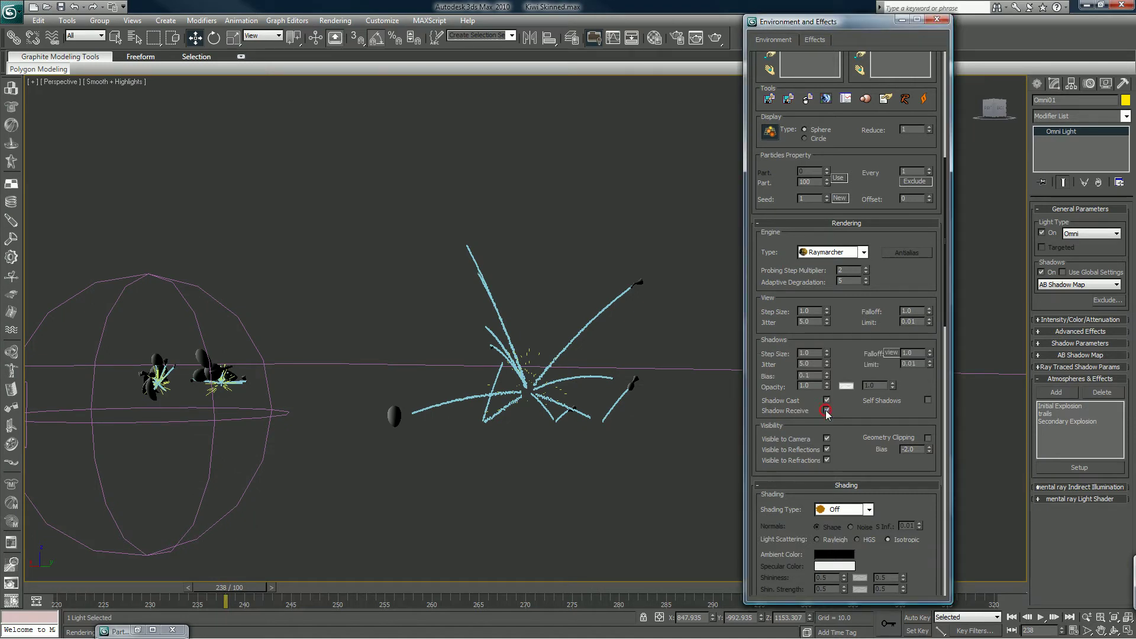
pyautogui.click(928, 400)
pyautogui.moveTo(755, 118); pyautogui.dragTo(756, 175)
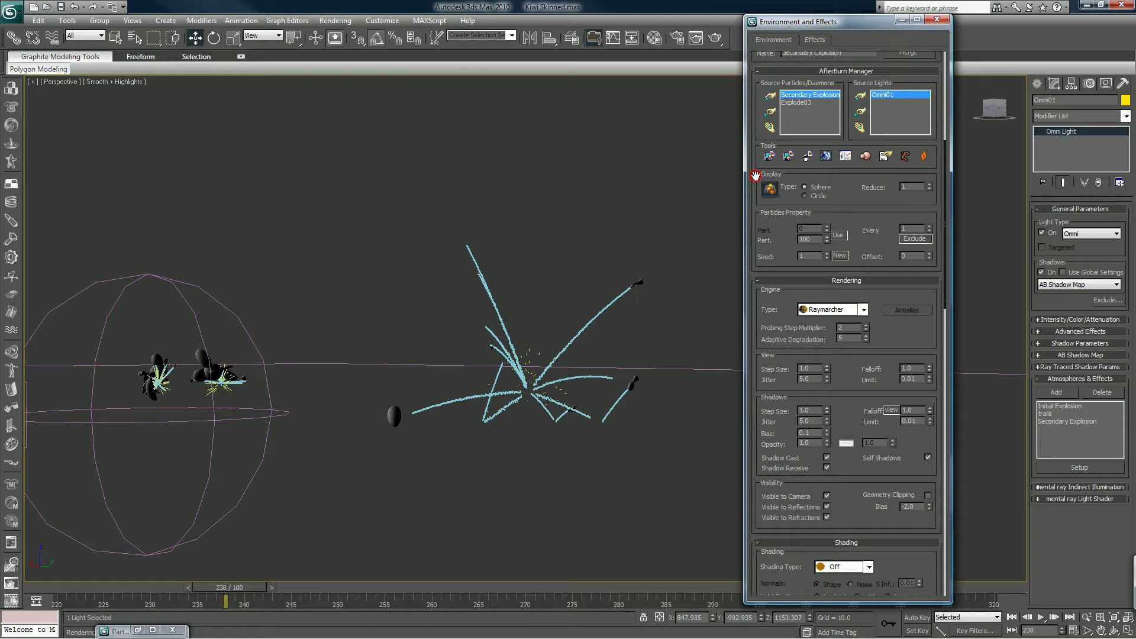
pyautogui.scroll(5, 757, 178)
# Step: Enable Shadow Cast for the trails, and turn on shadowing for the Initial Explosion
pyautogui.click(765, 144)
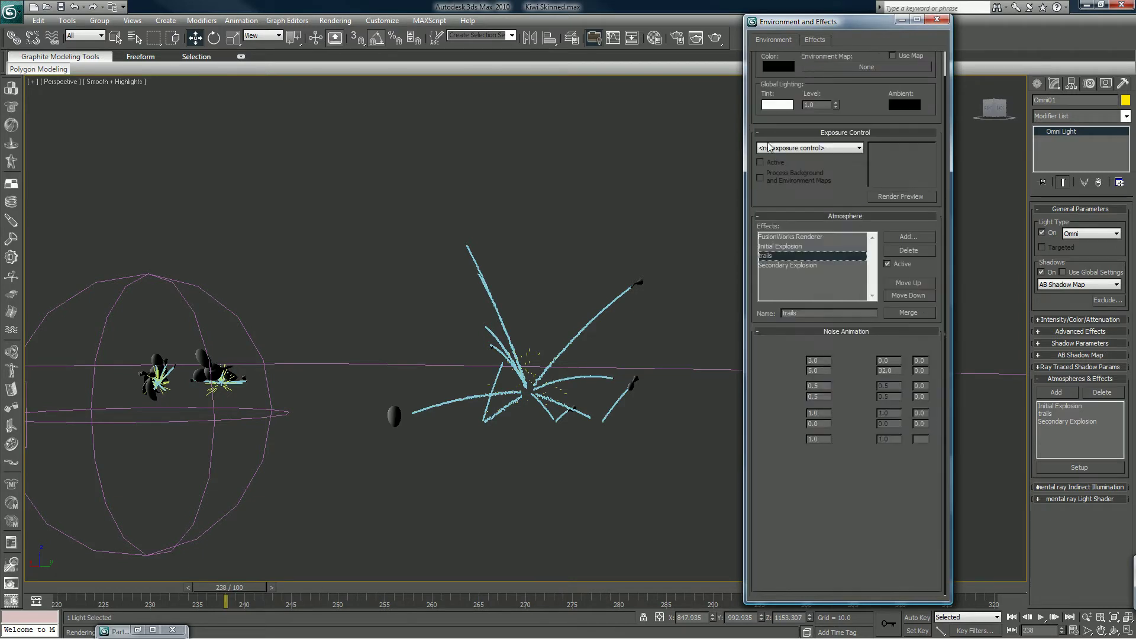
pyautogui.scroll(2, 851, 330)
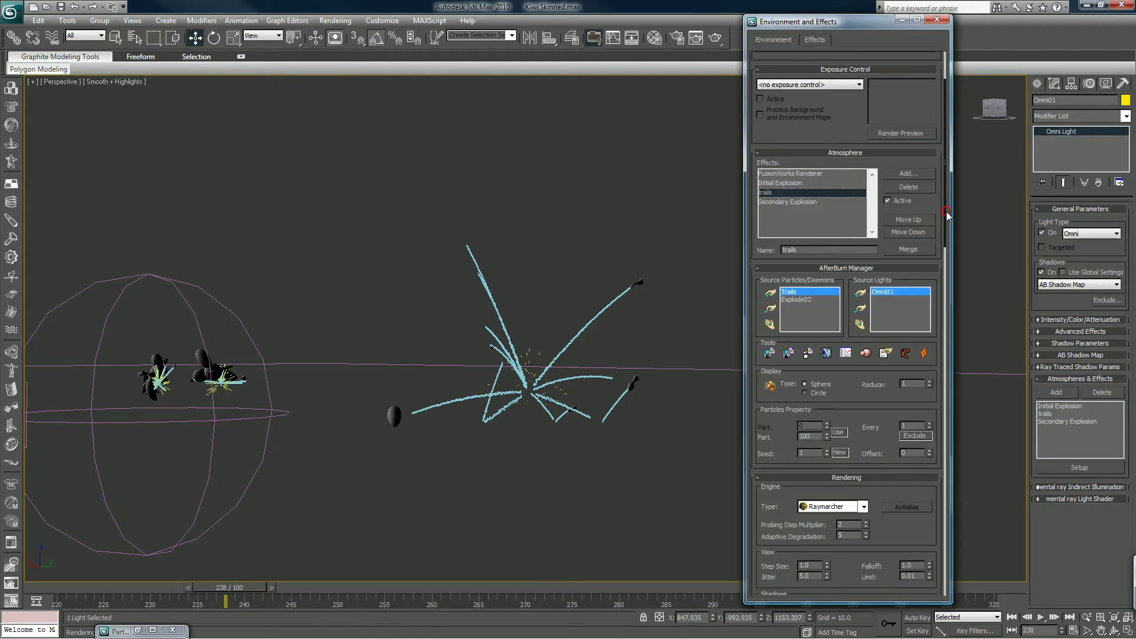
pyautogui.moveTo(947, 212); pyautogui.dragTo(947, 335)
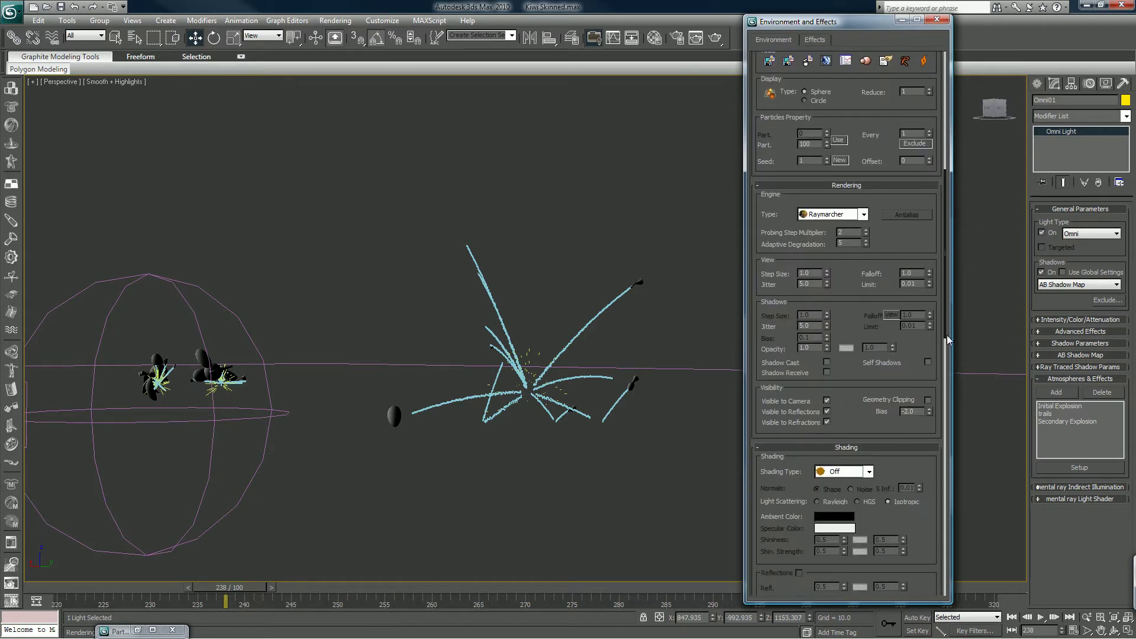
pyautogui.click(827, 363)
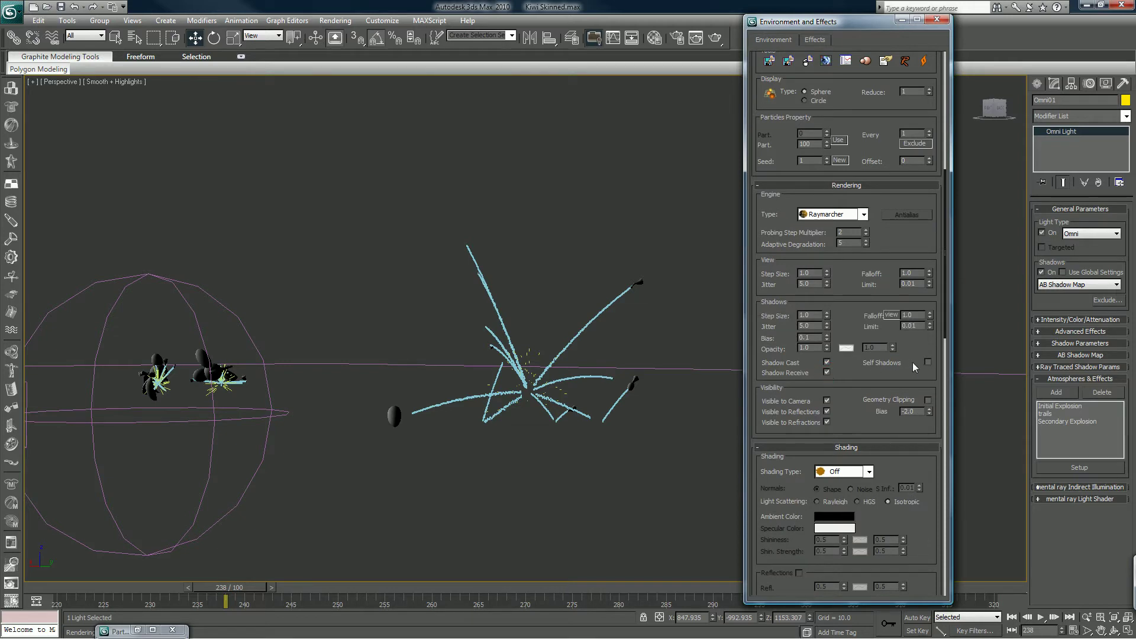
pyautogui.scroll(10, 843, 186)
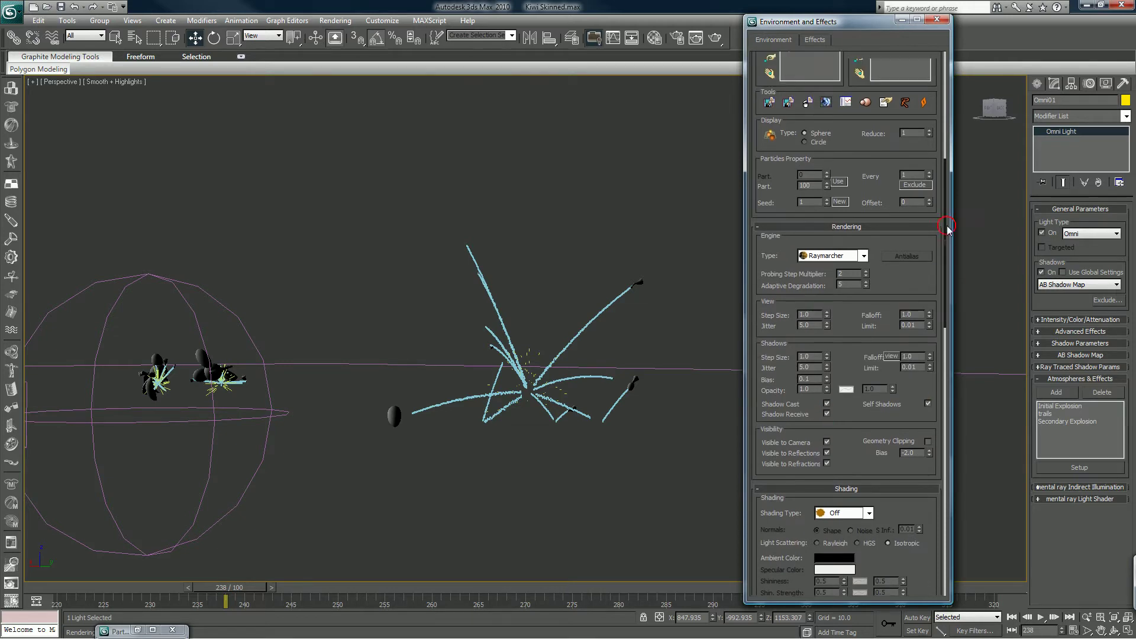
pyautogui.click(786, 180)
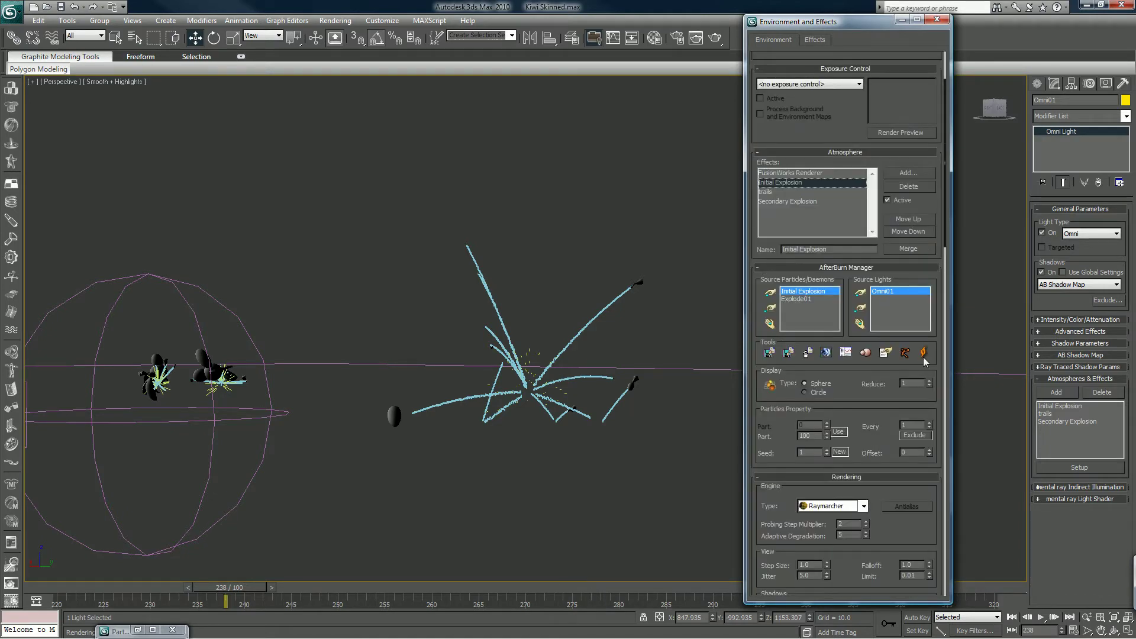
pyautogui.moveTo(943, 232); pyautogui.dragTo(948, 343)
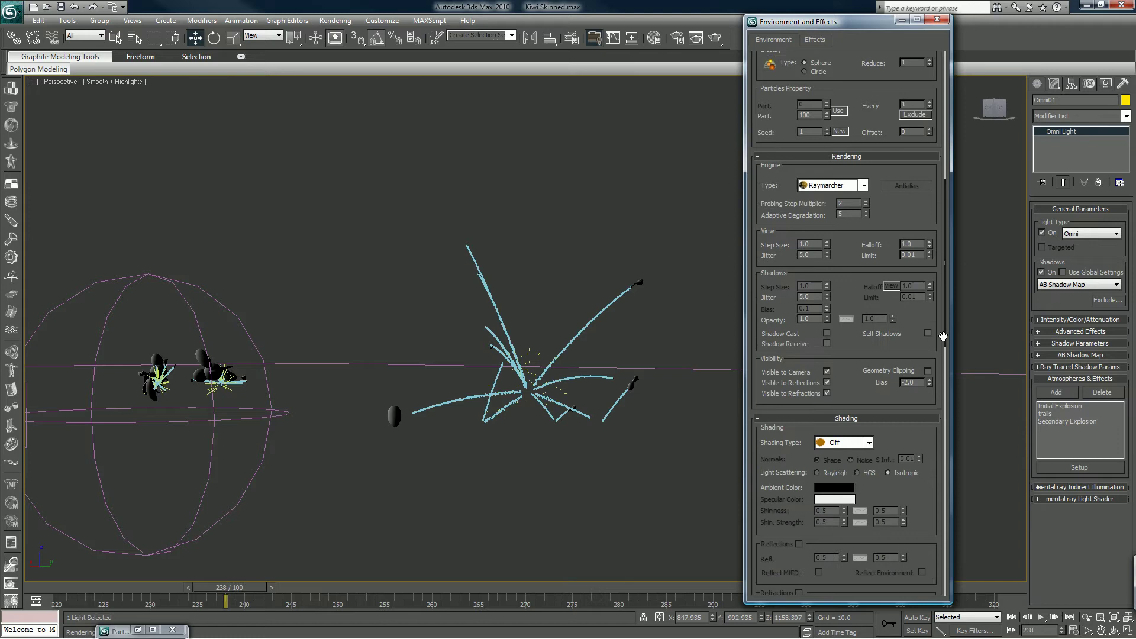
pyautogui.click(917, 335)
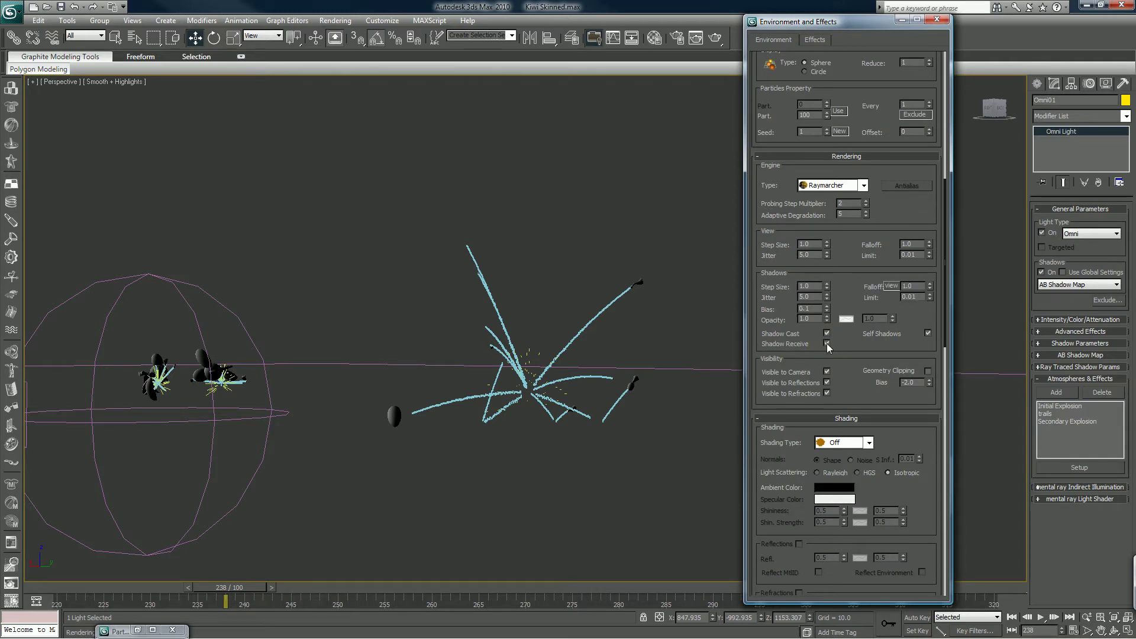
pyautogui.click(696, 37)
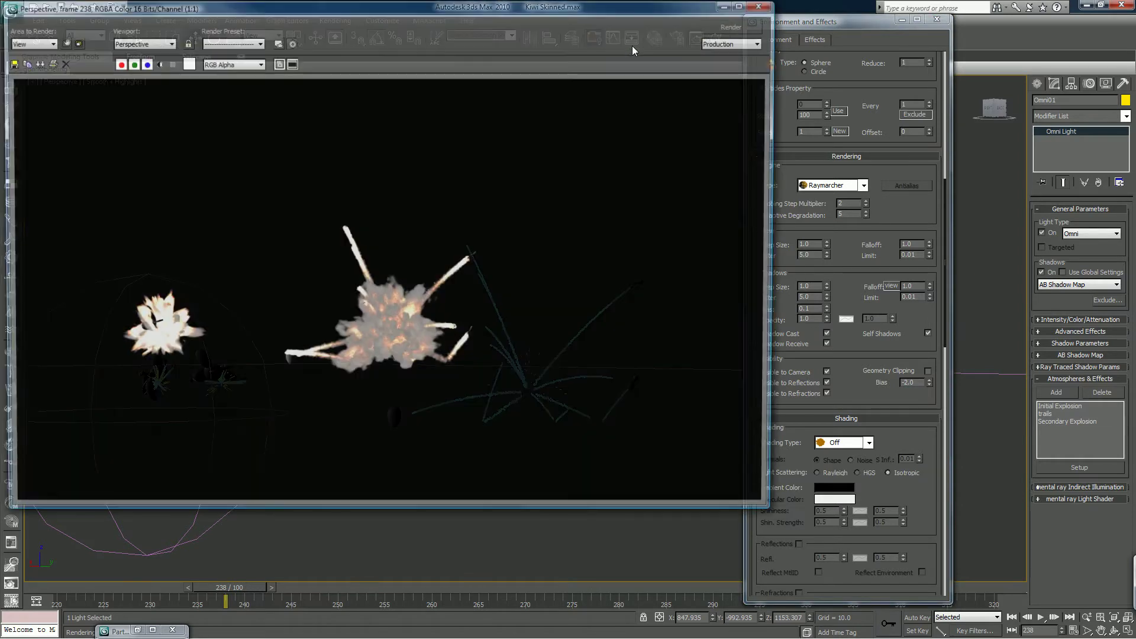
pyautogui.click(36, 64)
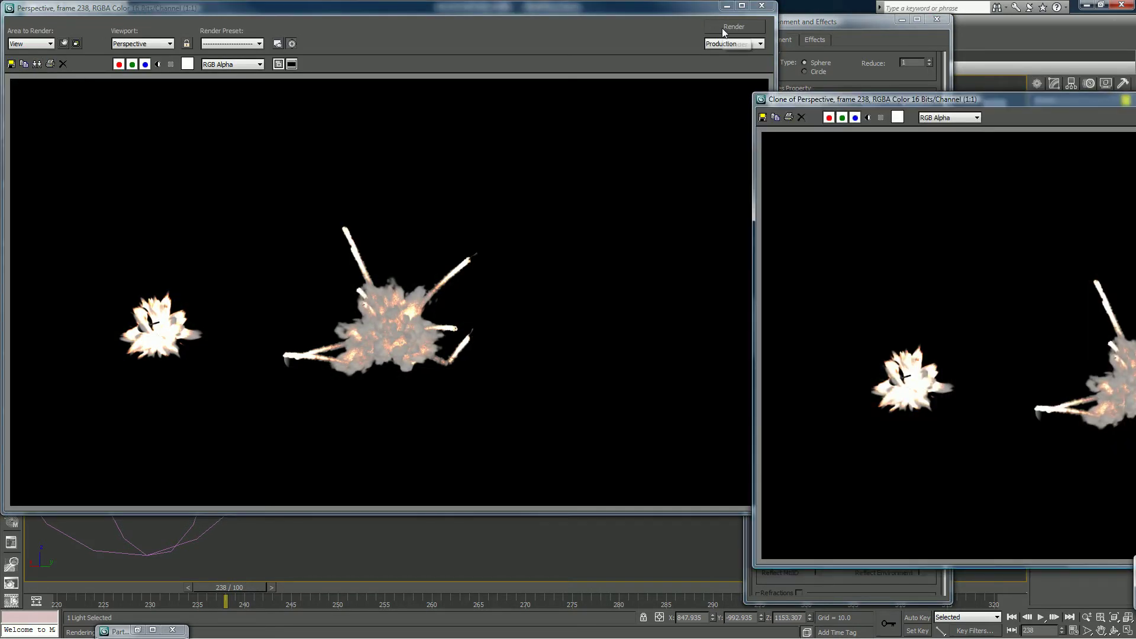
pyautogui.moveTo(837, 99); pyautogui.dragTo(670, 125)
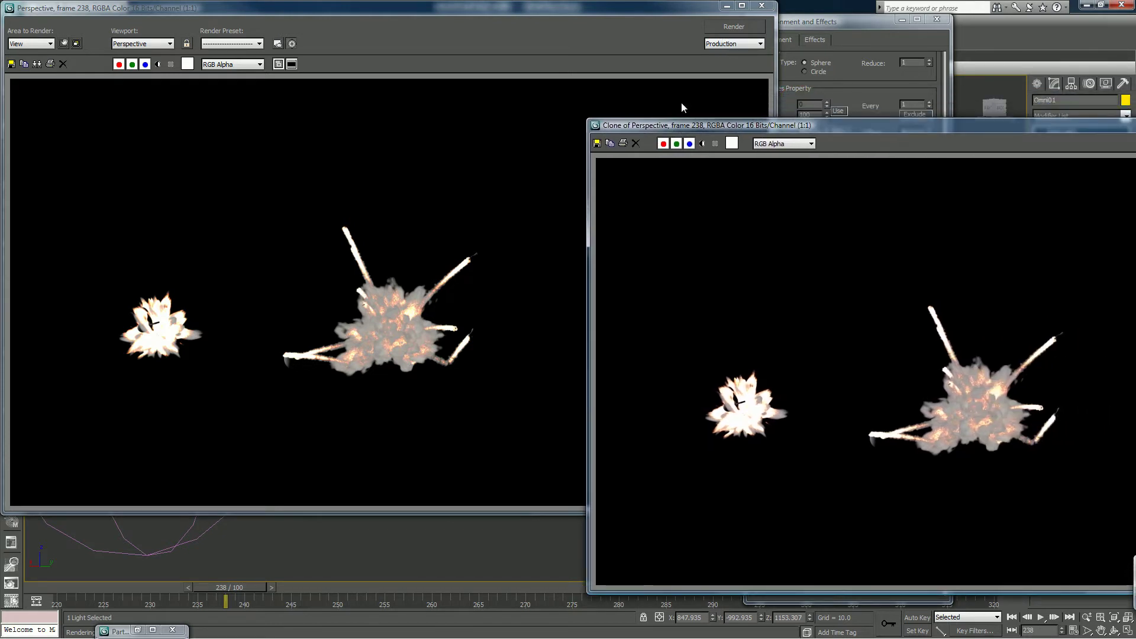
pyautogui.click(748, 27)
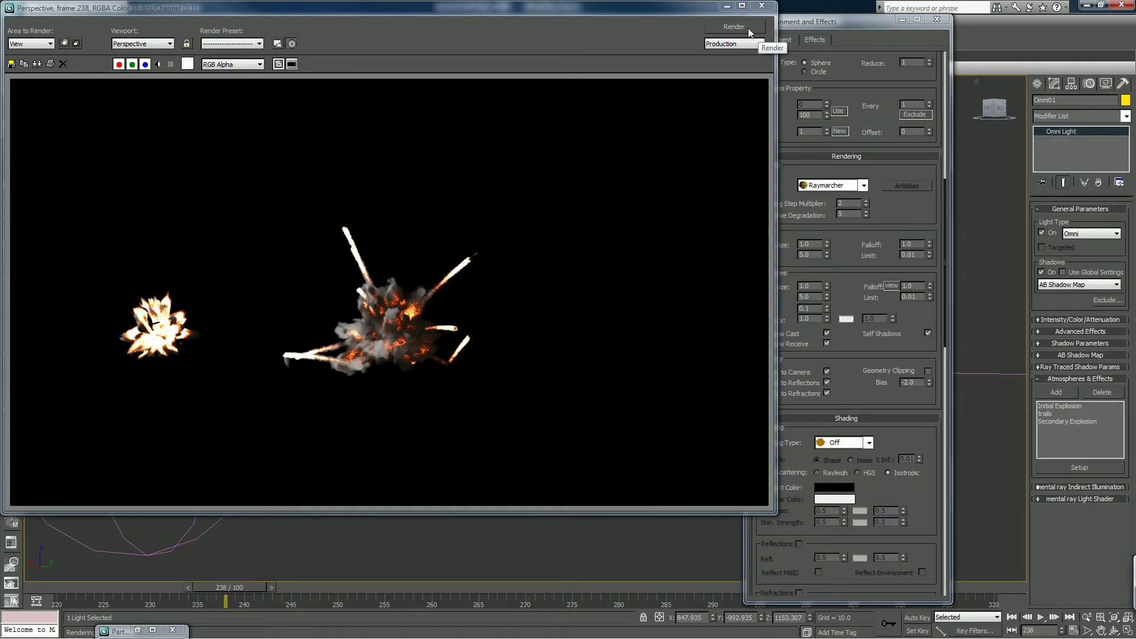
pyautogui.click(743, 28)
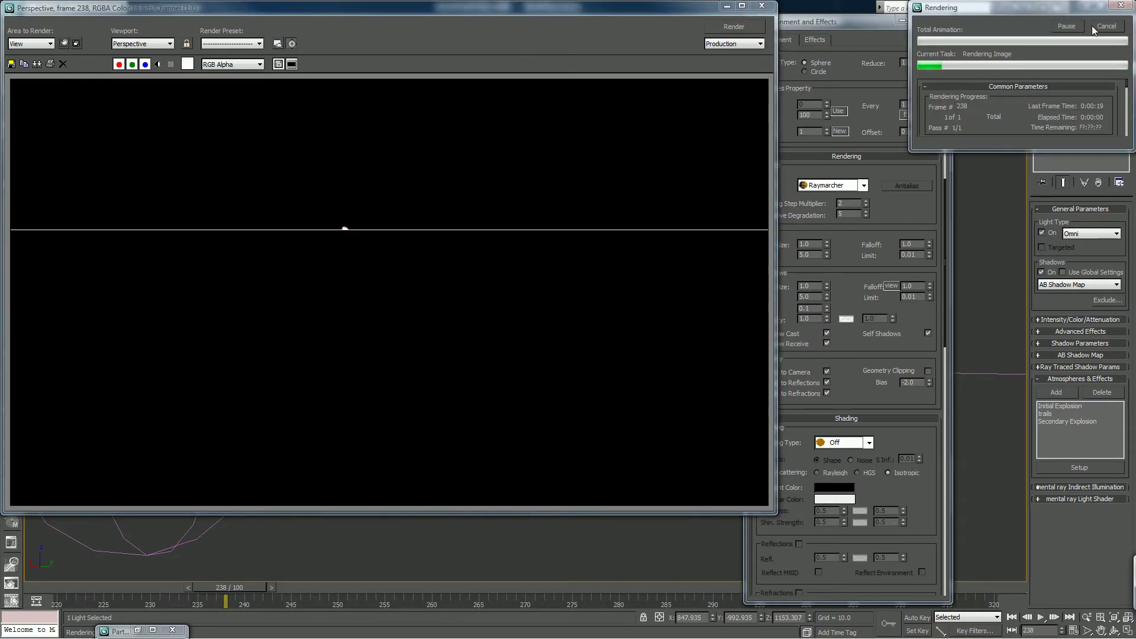
pyautogui.click(1106, 26)
# Step: Close the rendered frame, minimize Environment and Effects and recentre the whole scene
pyautogui.click(762, 6)
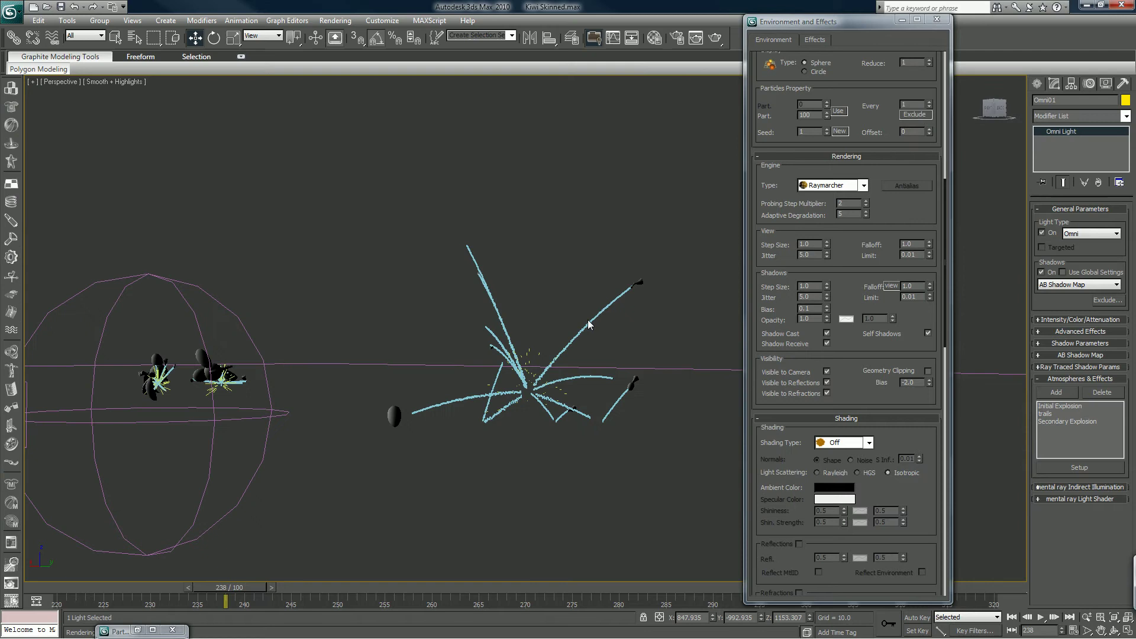
pyautogui.click(902, 19)
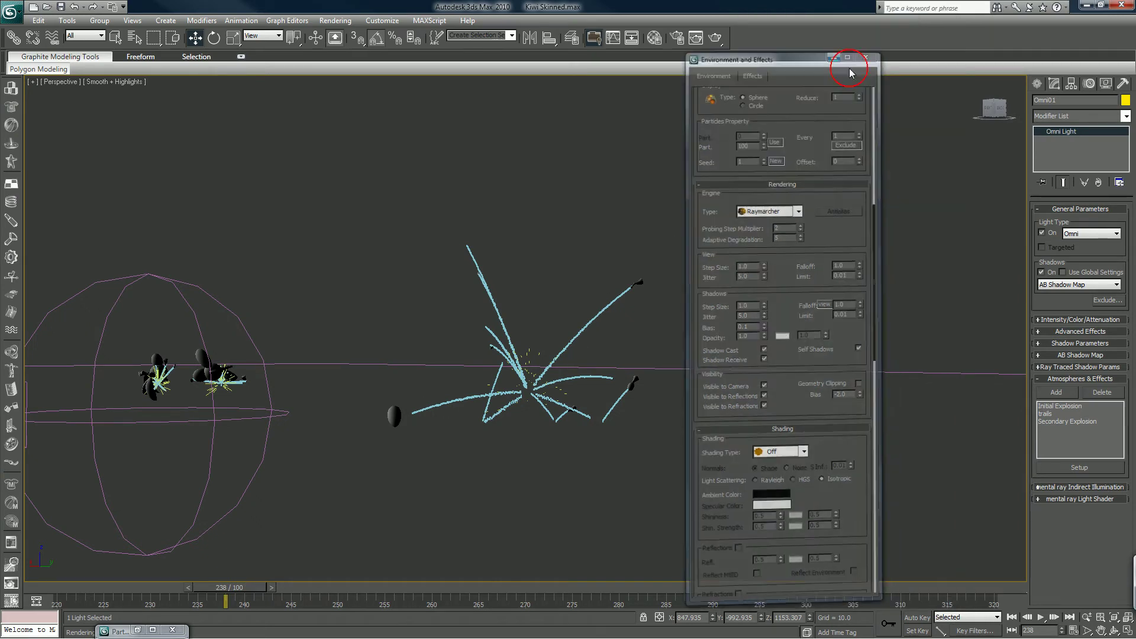
pyautogui.scroll(-3, 278, 523)
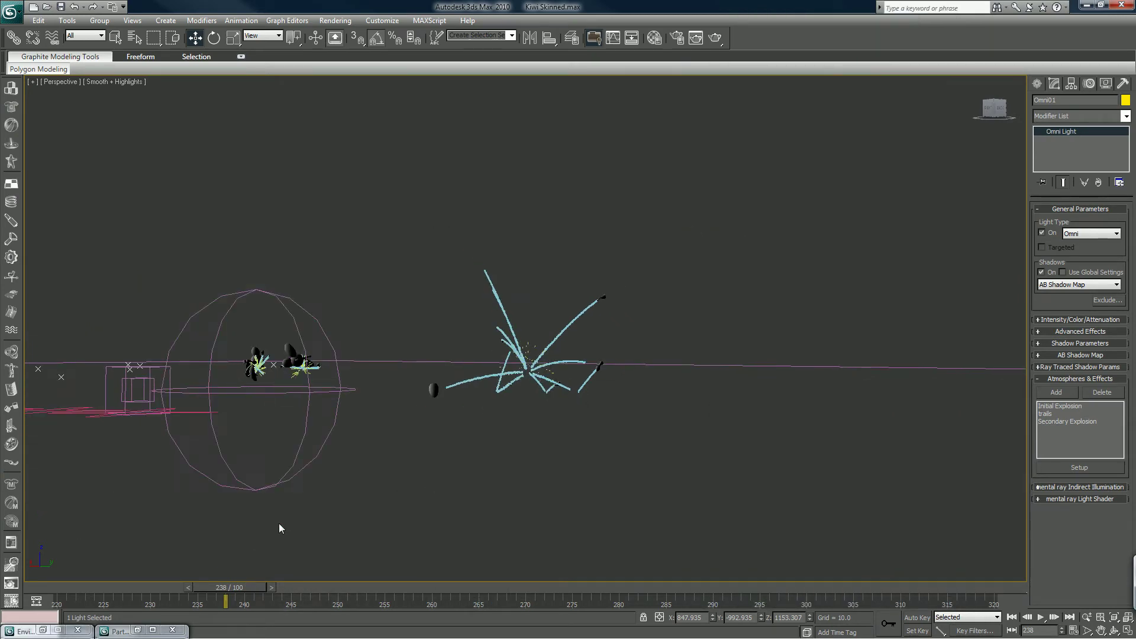
pyautogui.moveTo(285, 519); pyautogui.dragTo(761, 524, button='middle')
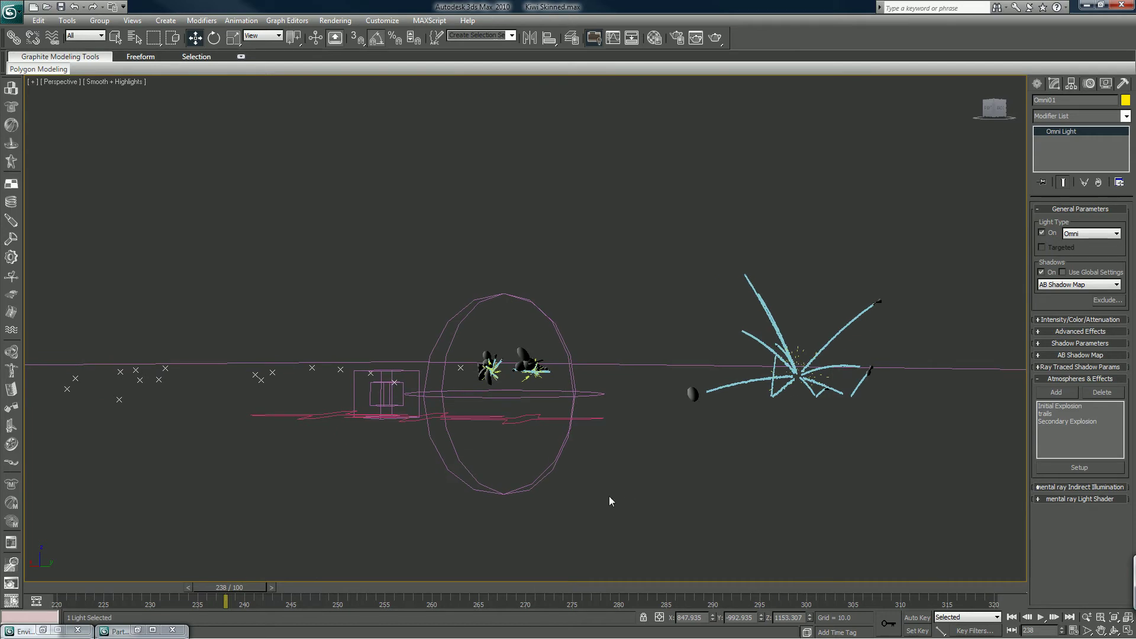
pyautogui.keyDown('alt'); pyautogui.moveTo(609, 496); pyautogui.dragTo(768, 471, button='middle'); pyautogui.keyUp('alt')
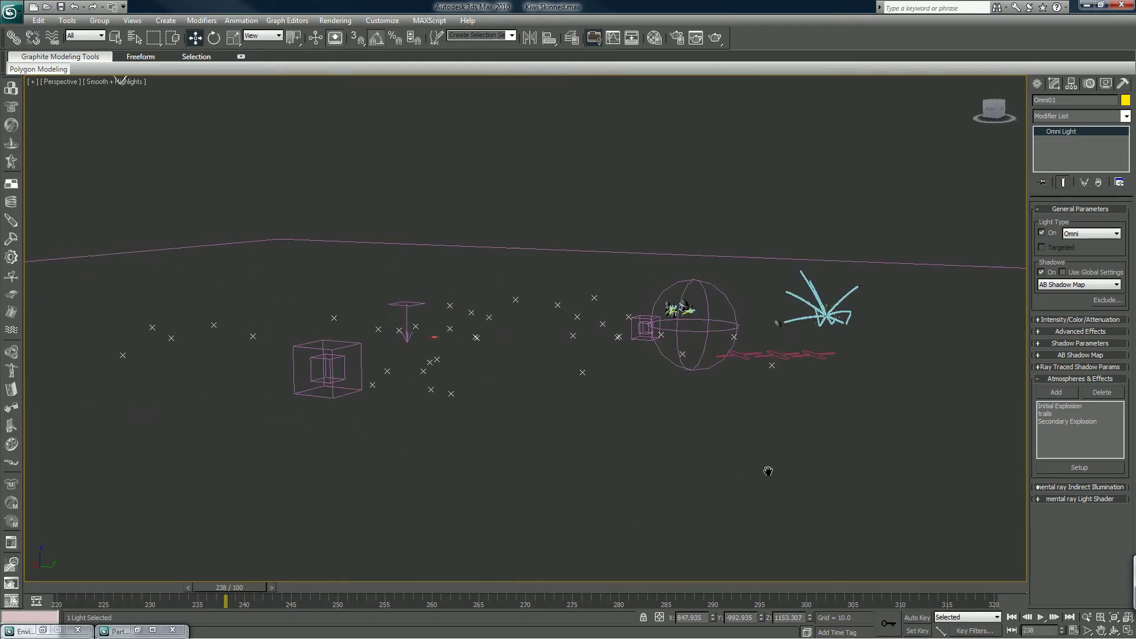
# Step: Jump to frame 265 and zoom in on the trails and debris
pyautogui.click(482, 589)
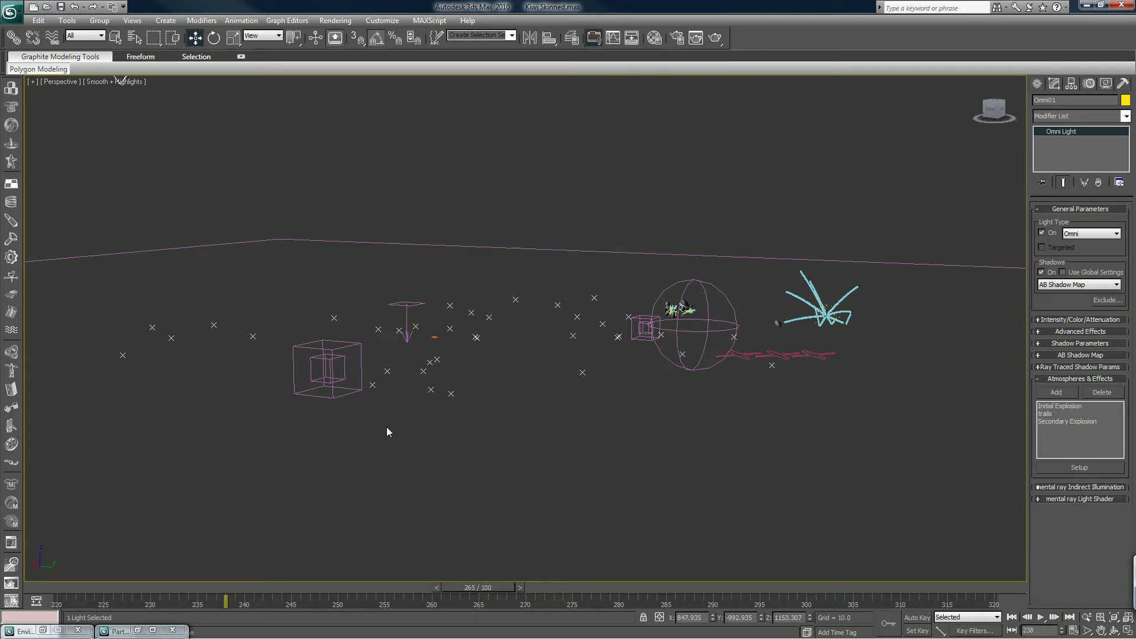
pyautogui.keyDown('alt'); pyautogui.moveTo(396, 428); pyautogui.dragTo(394, 416, button='middle'); pyautogui.keyUp('alt')
pyautogui.scroll(1, 394, 416)
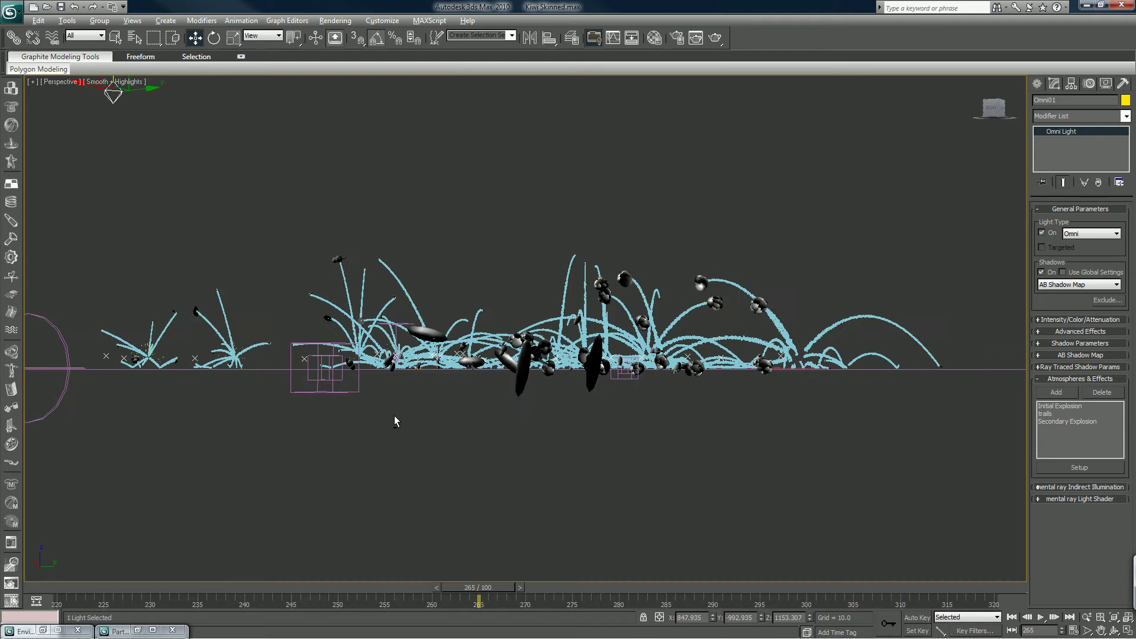
pyautogui.scroll(2, 394, 416)
pyautogui.scroll(1, 395, 421)
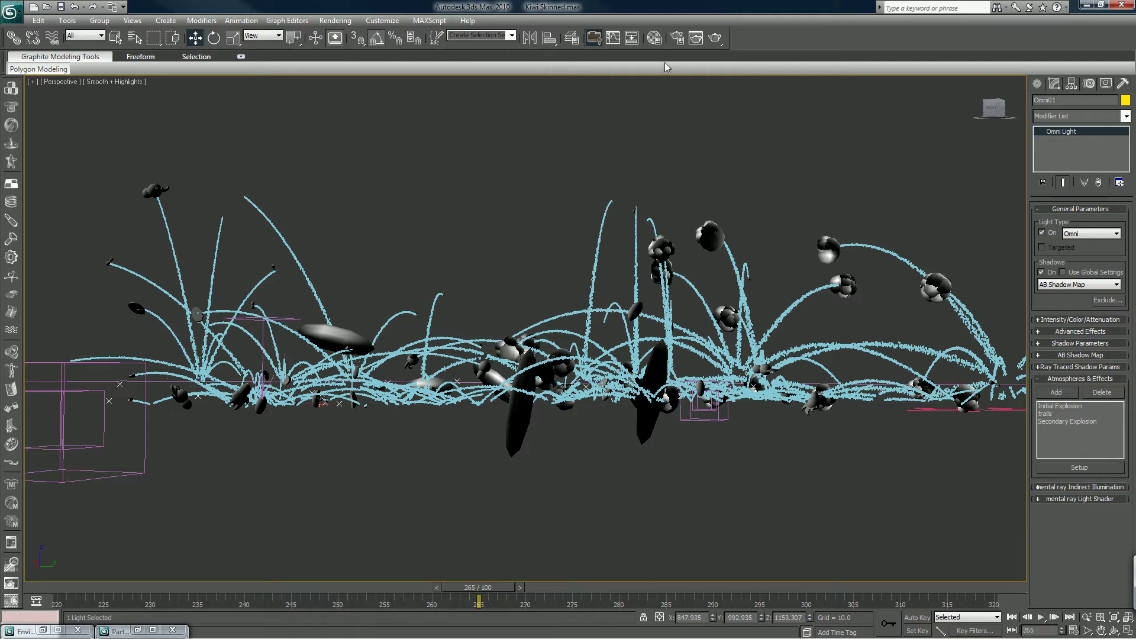
pyautogui.click(715, 39)
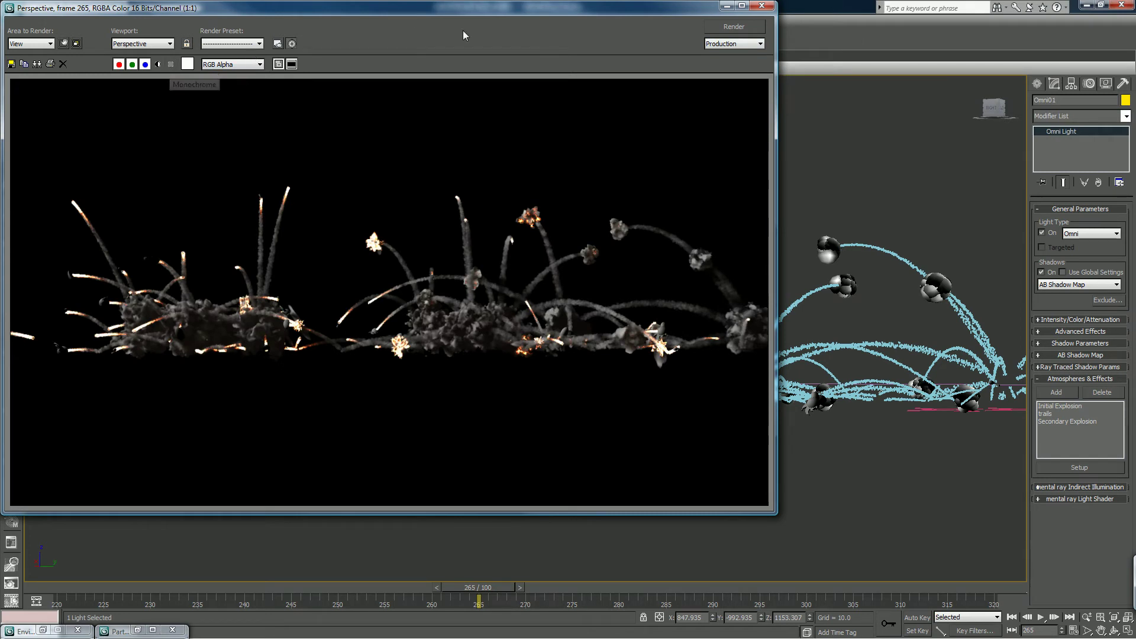
pyautogui.click(718, 31)
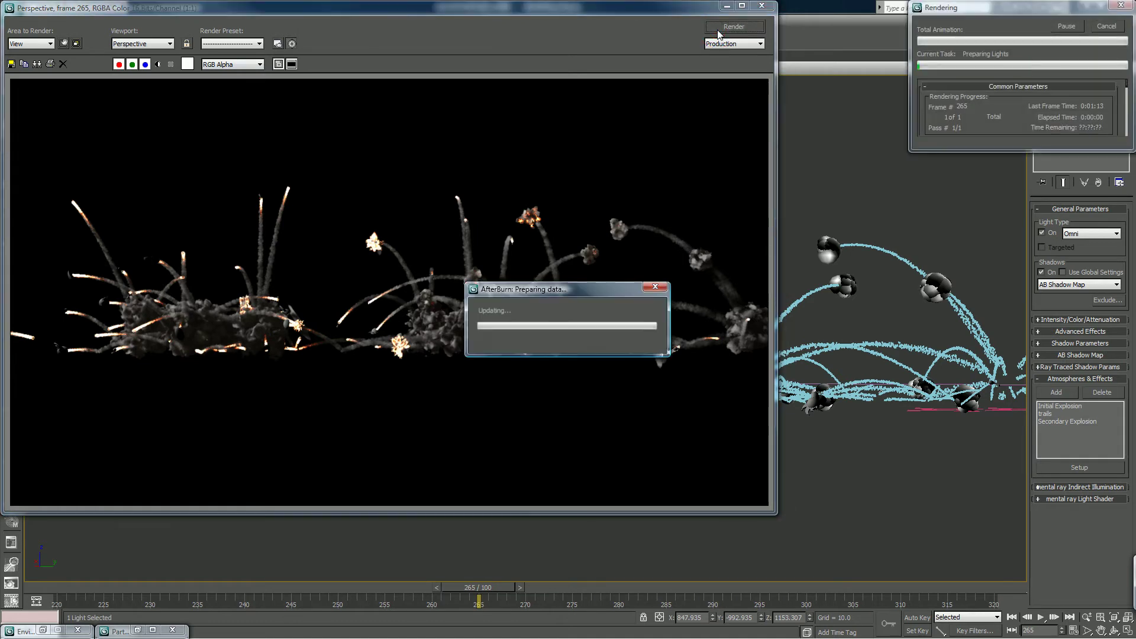
pyautogui.click(1092, 27)
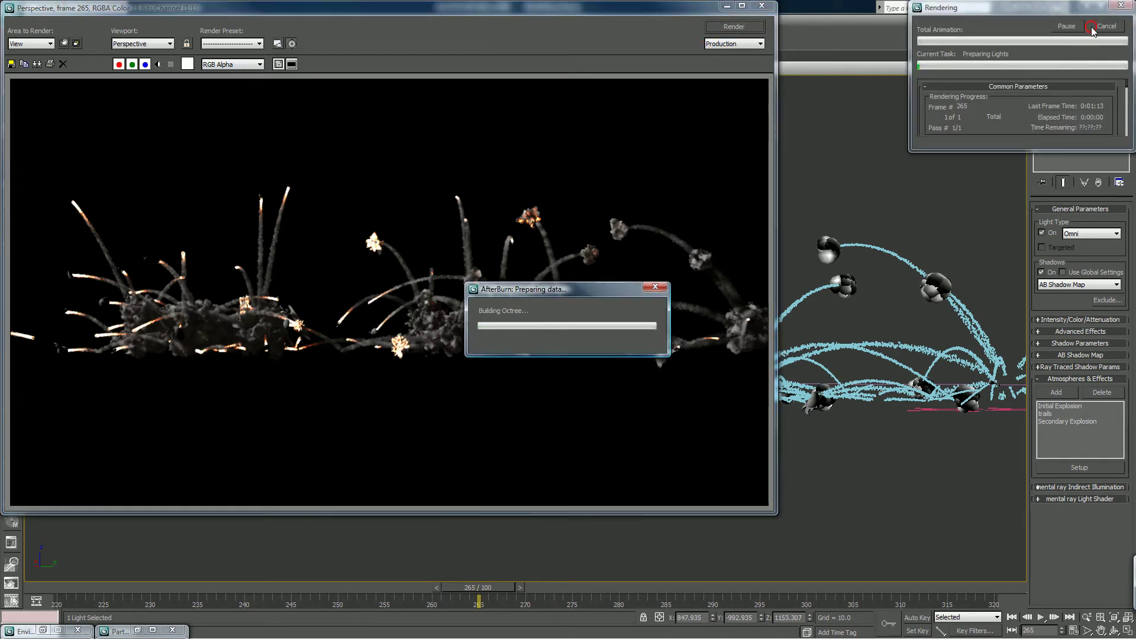
pyautogui.click(763, 6)
# Step: Jump back to frame 220, then zoom out and look down on the whole layout
pyautogui.moveTo(686, 274); pyautogui.dragTo(647, 289, button='middle')
pyautogui.scroll(3, 537, 336)
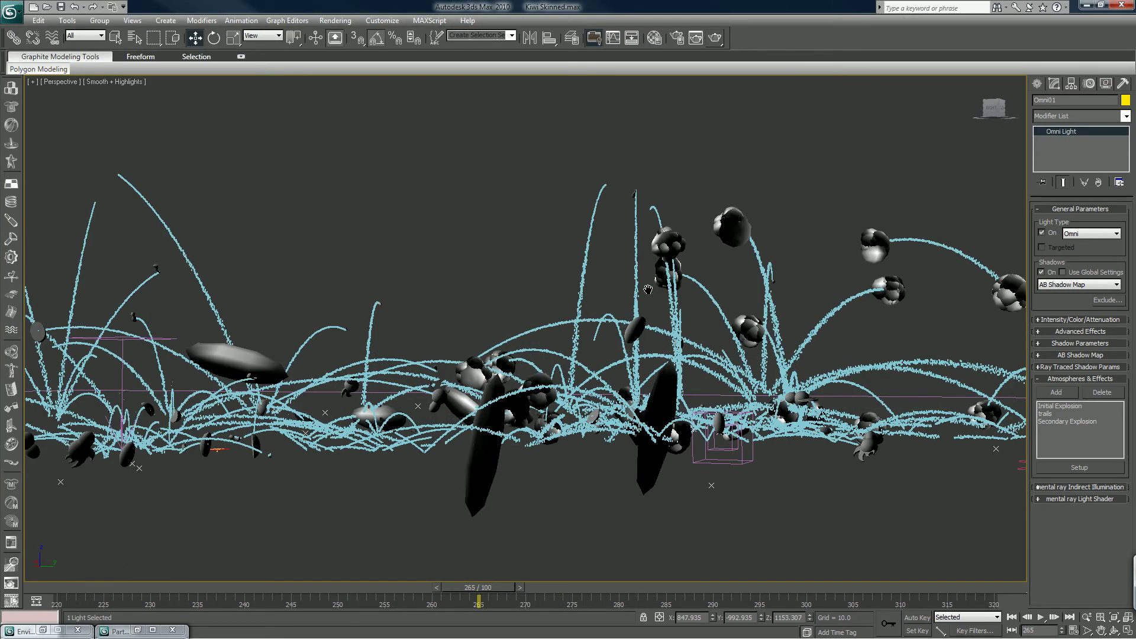
pyautogui.click(44, 587)
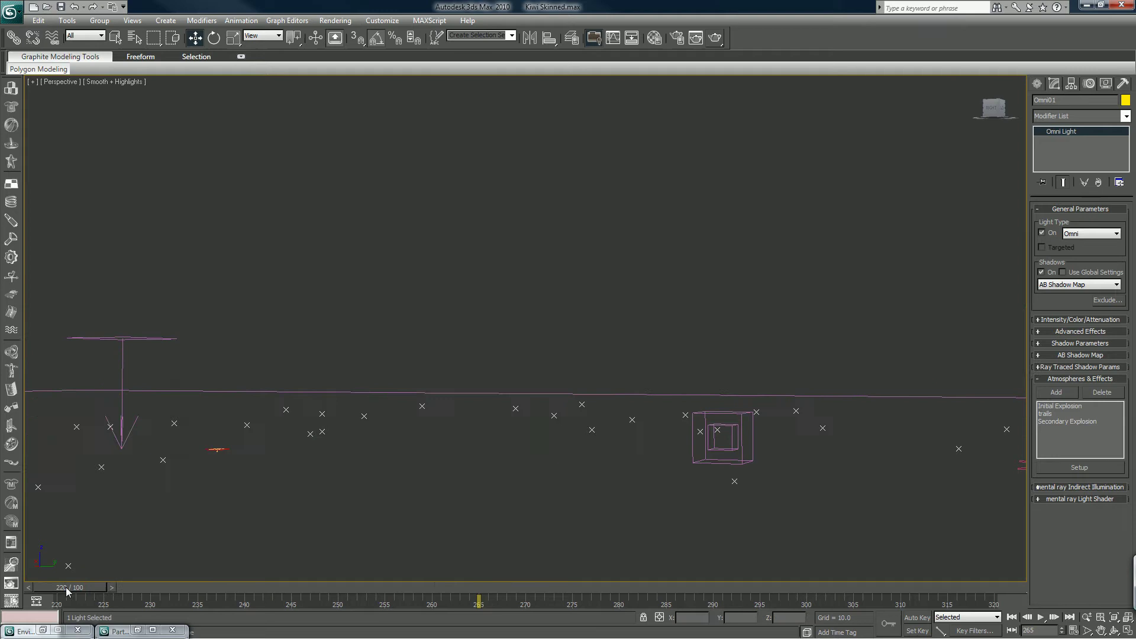
pyautogui.scroll(-2, 402, 404)
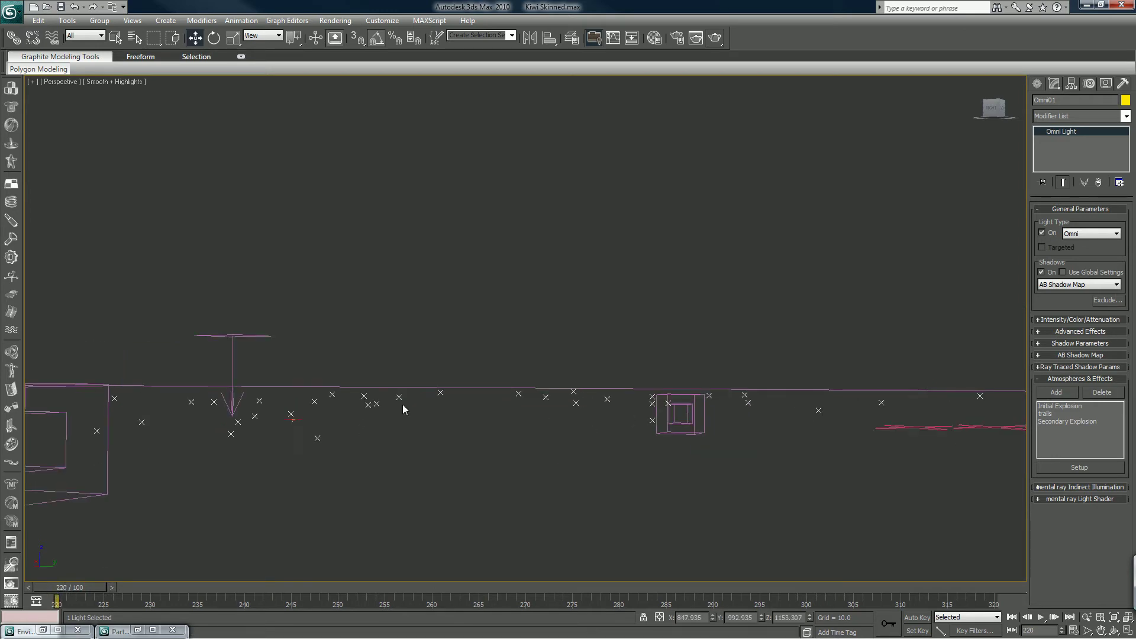
pyautogui.scroll(-3, 477, 365)
pyautogui.keyDown('alt'); pyautogui.moveTo(435, 396); pyautogui.dragTo(447, 405, button='middle'); pyautogui.keyUp('alt')
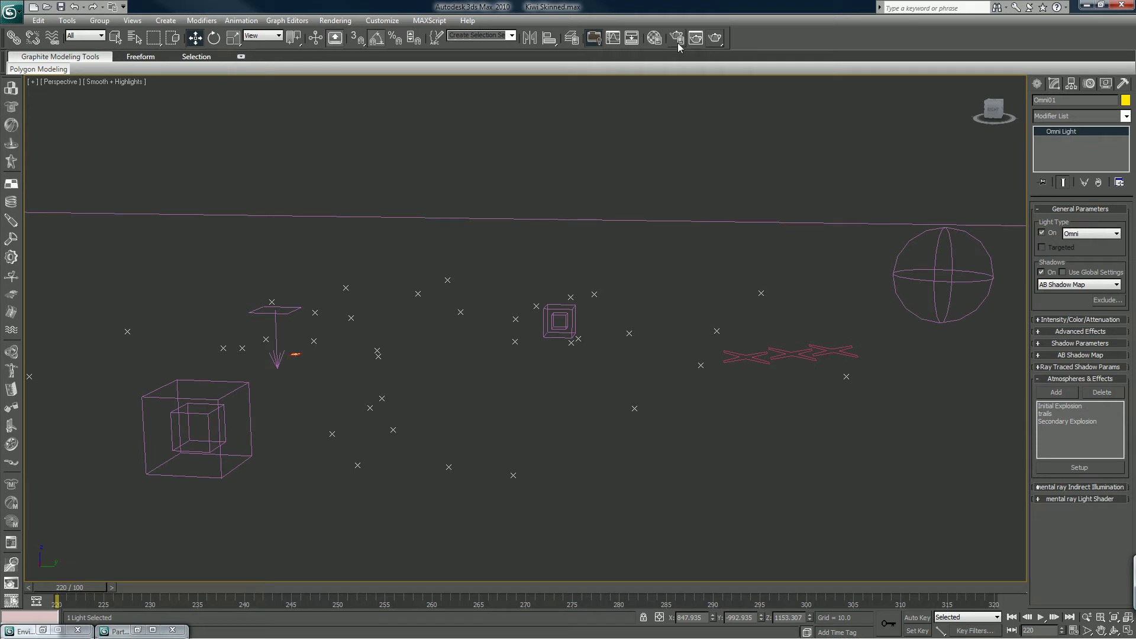
# Step: Unhide Plane03 in the 00 Scene Extras layer and tilt the view onto the ground
pyautogui.click(573, 39)
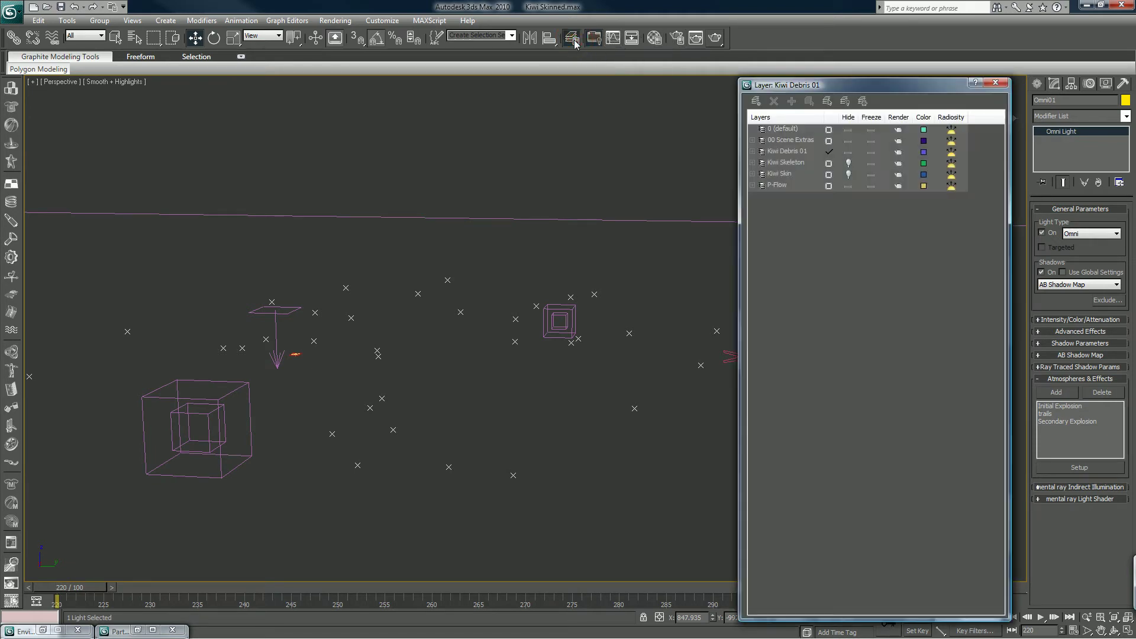
pyautogui.click(791, 141)
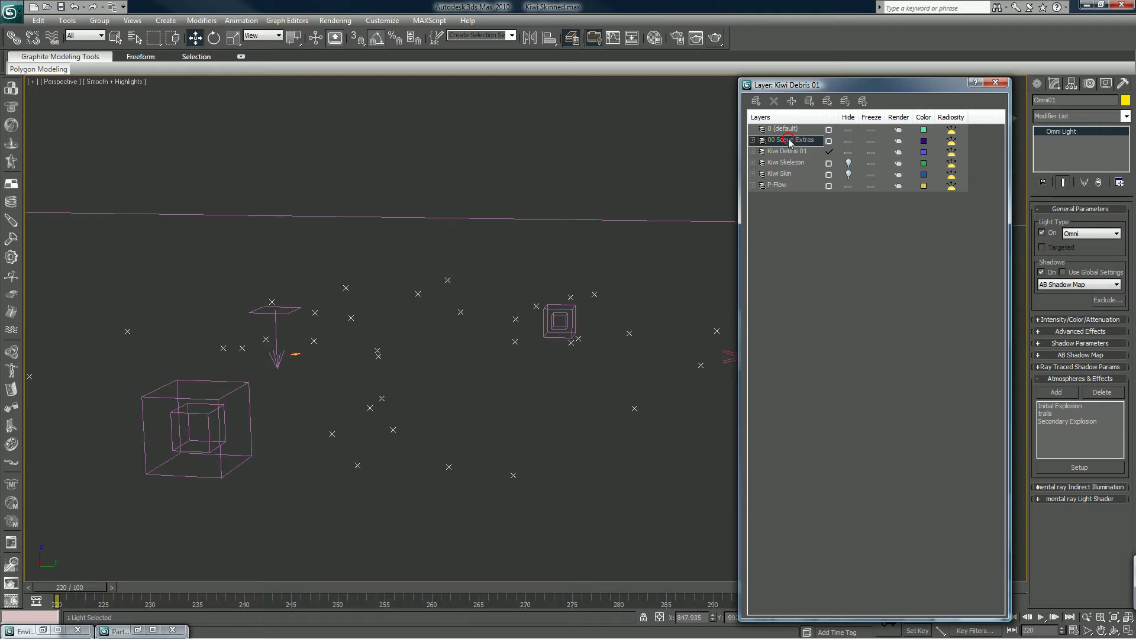
pyautogui.click(752, 141)
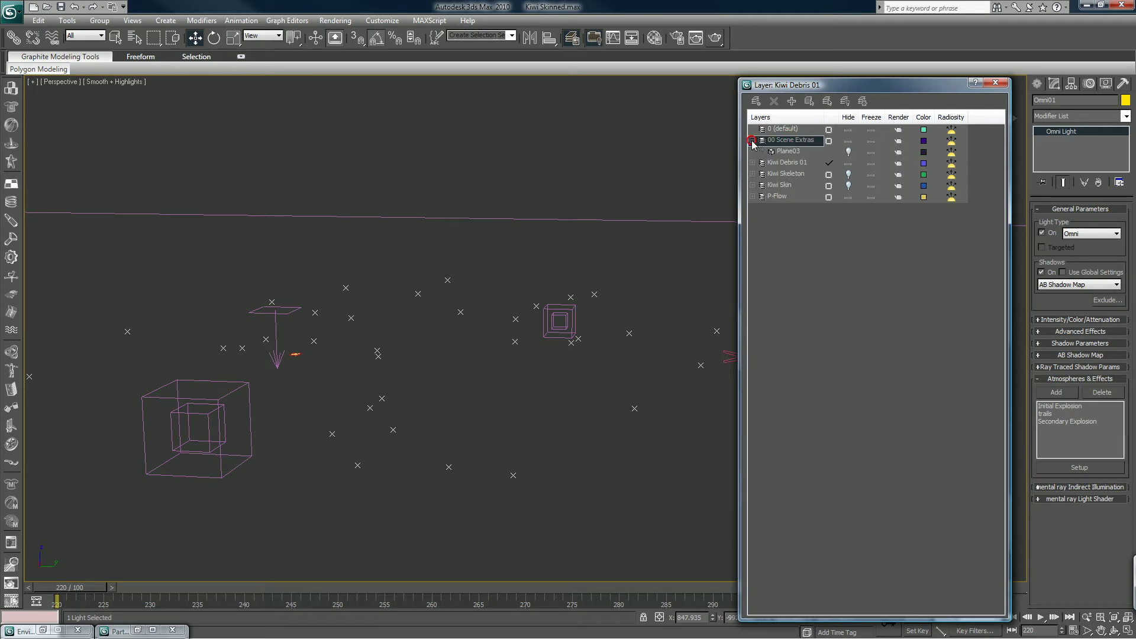
pyautogui.click(849, 152)
pyautogui.keyDown('alt'); pyautogui.moveTo(609, 304); pyautogui.dragTo(577, 293, button='middle'); pyautogui.keyUp('alt')
pyautogui.scroll(2, 579, 318)
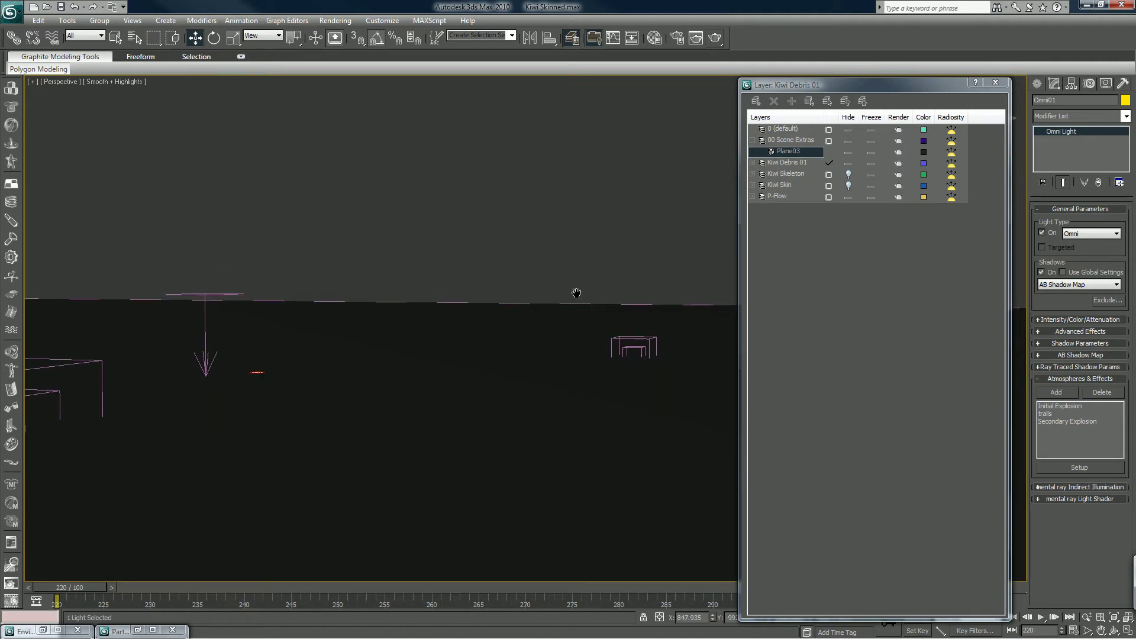
# Step: Render frame 220, then close the rendered frame and the layer manager
pyautogui.click(714, 37)
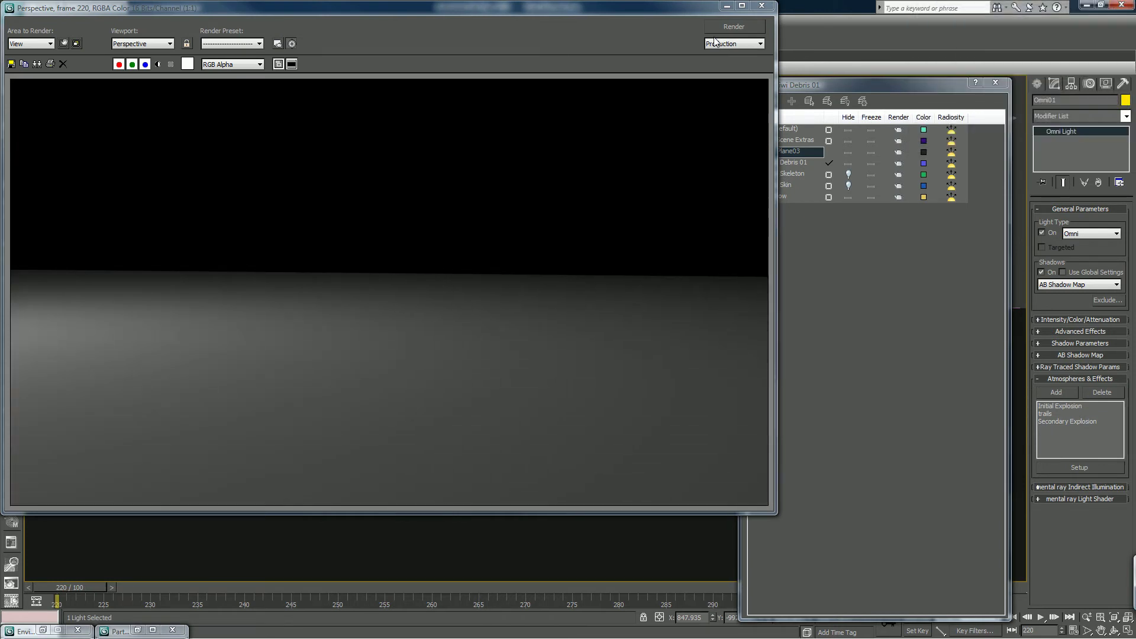
pyautogui.click(761, 6)
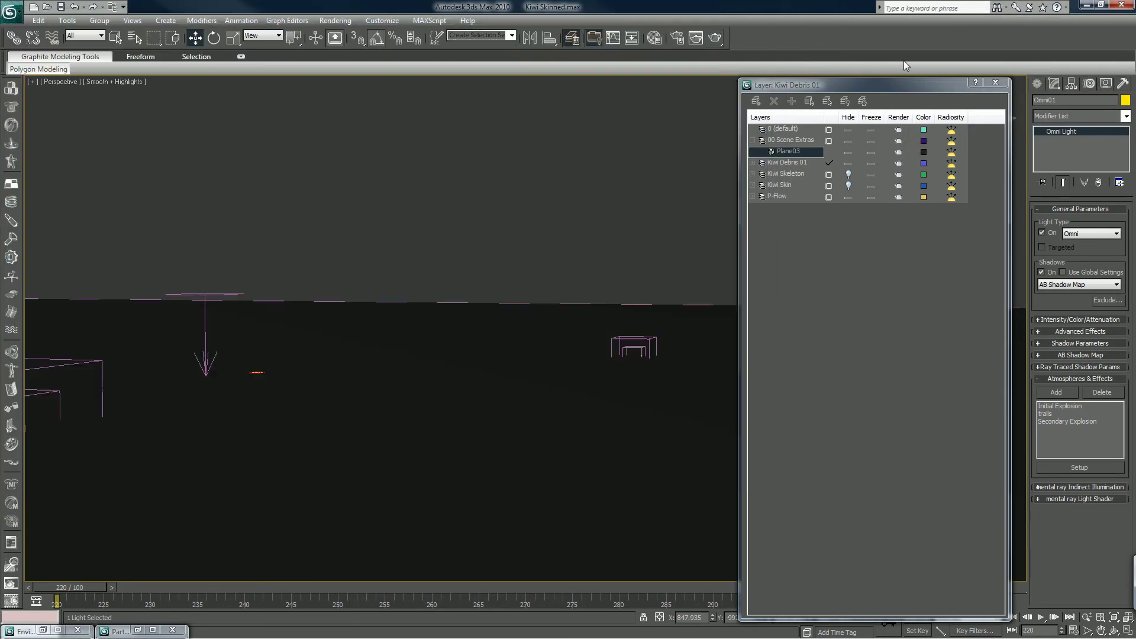
pyautogui.click(995, 82)
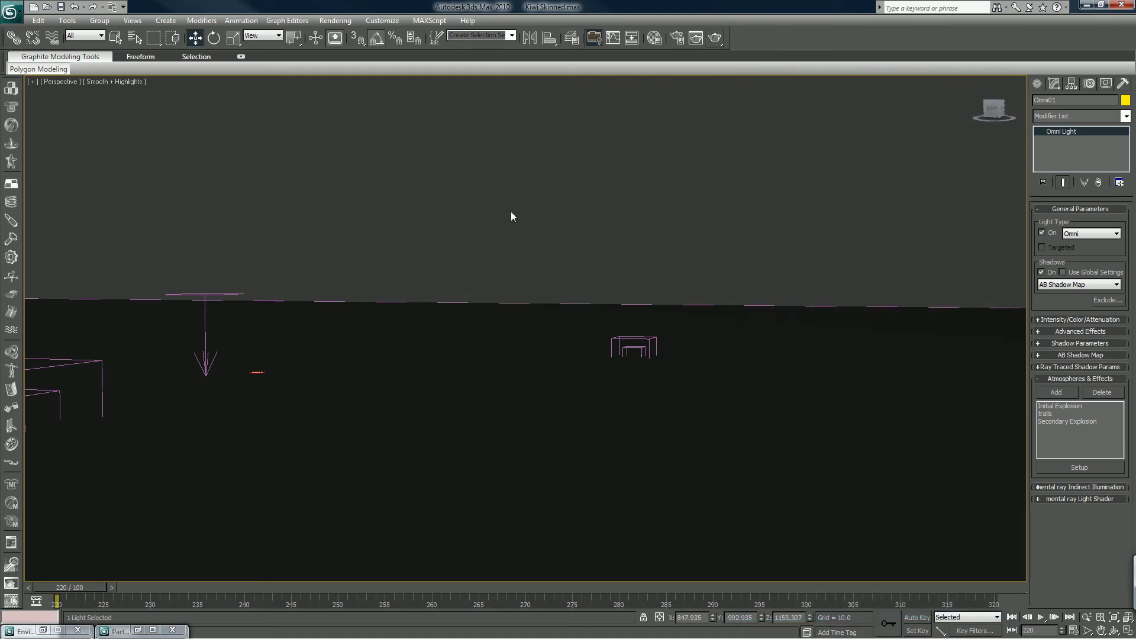
# Step: Close Particle View, deselect Omni01, and render the frame showing the kiwi crowd
pyautogui.click(137, 630)
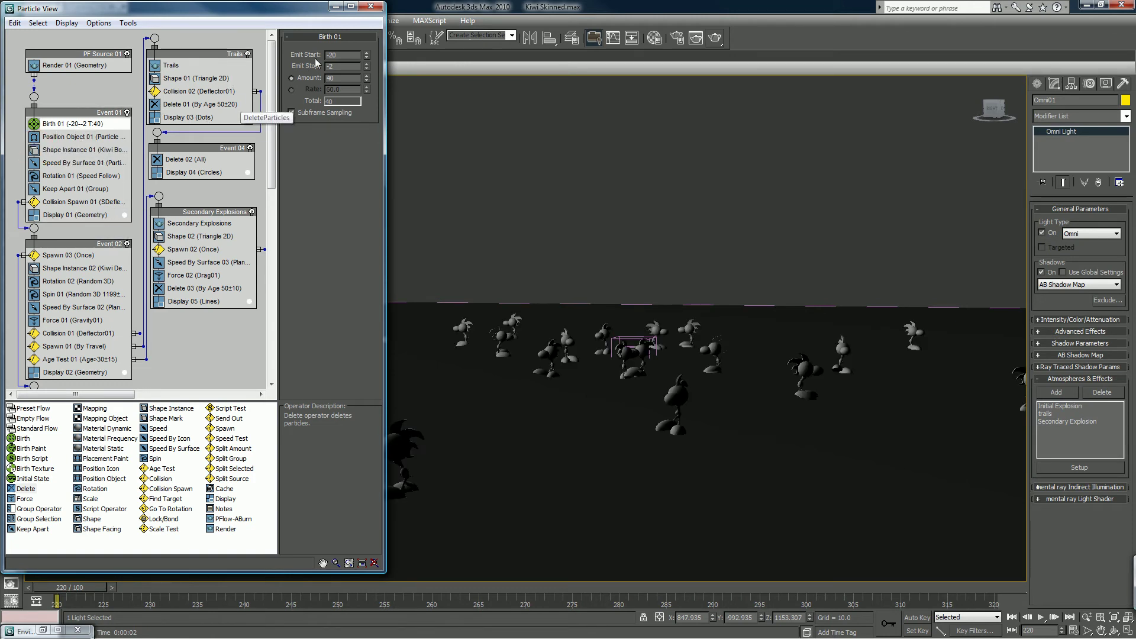
pyautogui.click(371, 6)
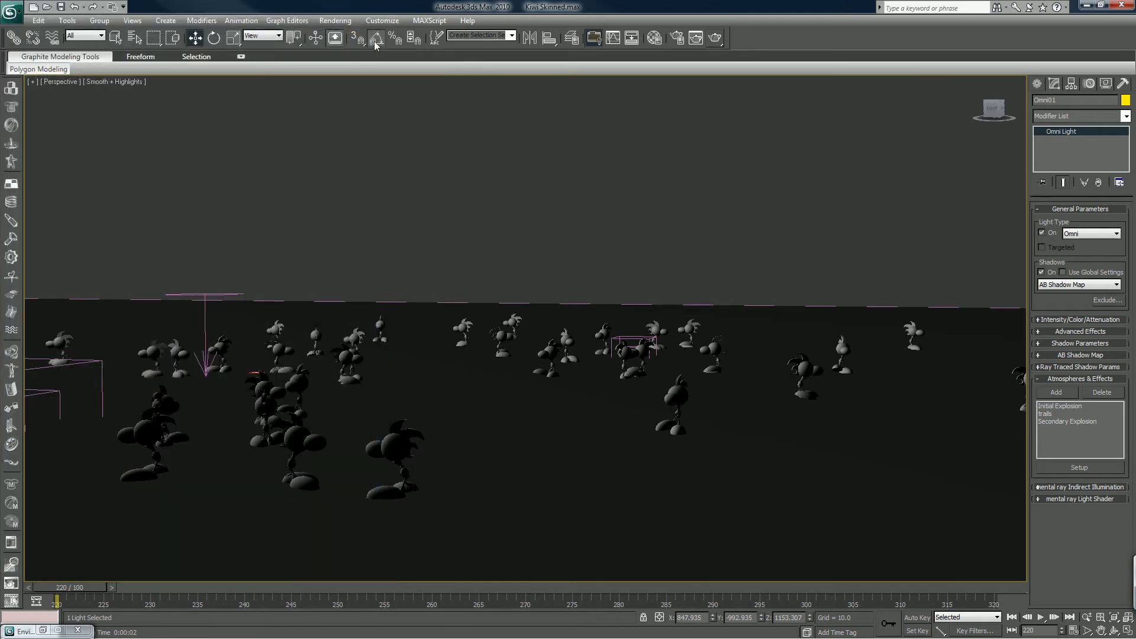
pyautogui.click(403, 254)
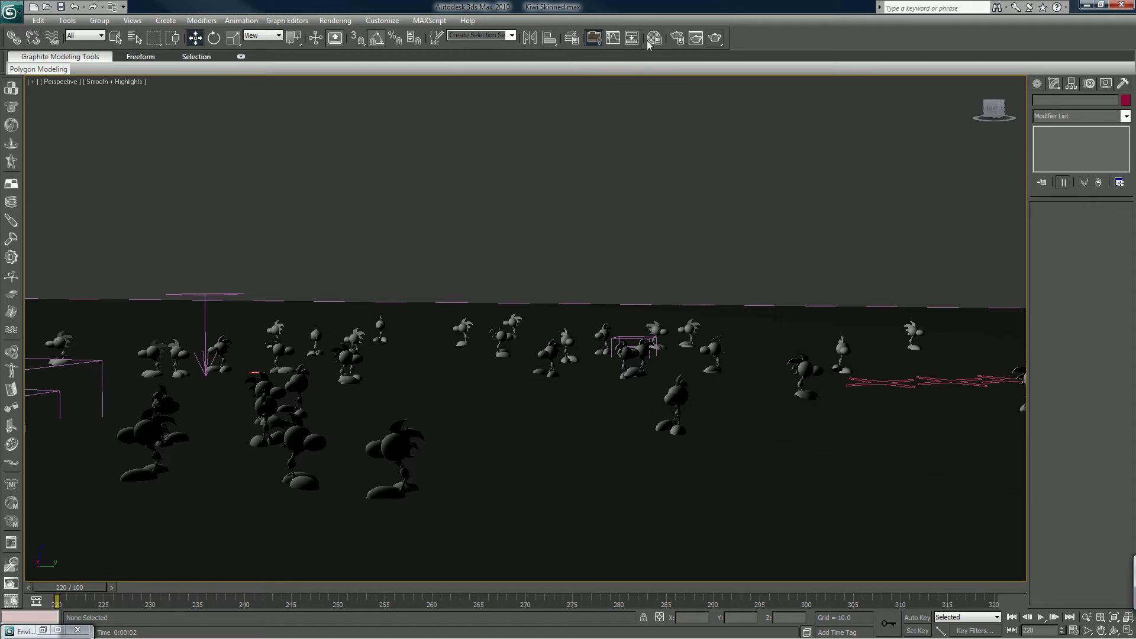
pyautogui.click(715, 38)
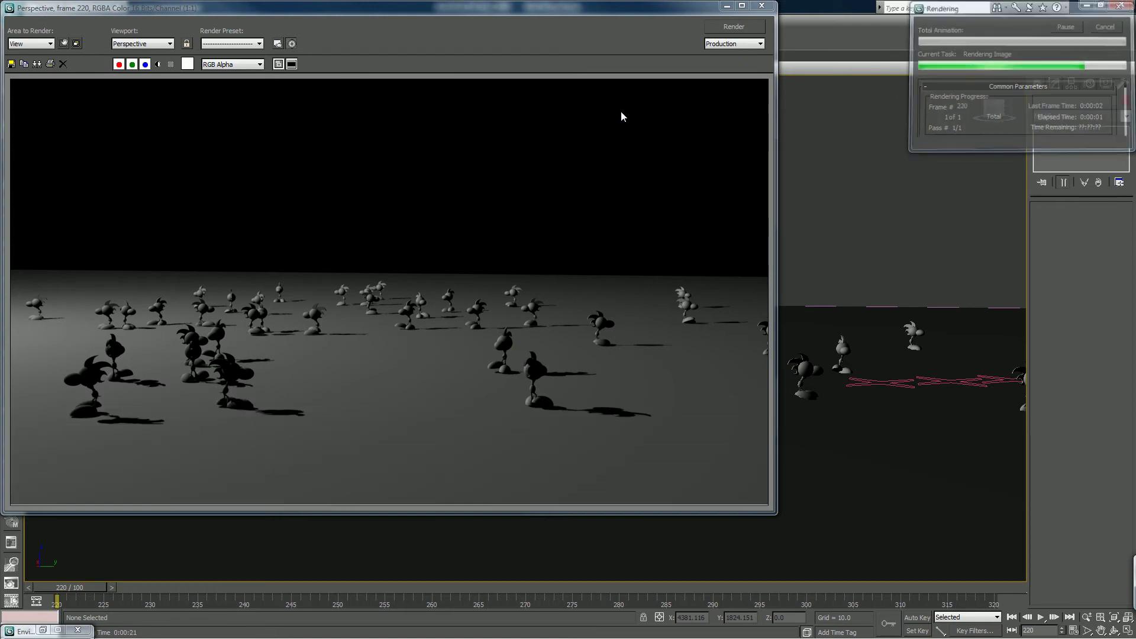
pyautogui.click(764, 7)
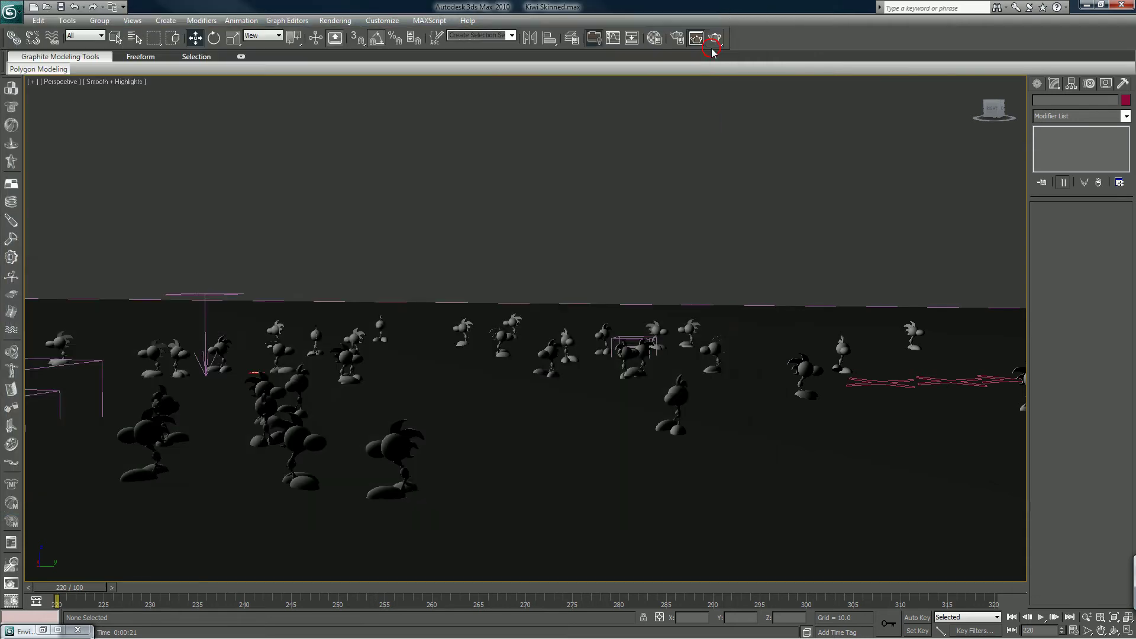
# Step: Orbit the perspective view to a low angle and move to frame 240
pyautogui.keyDown('alt'); pyautogui.moveTo(384, 352); pyautogui.dragTo(383, 350, button='middle'); pyautogui.keyUp('alt')
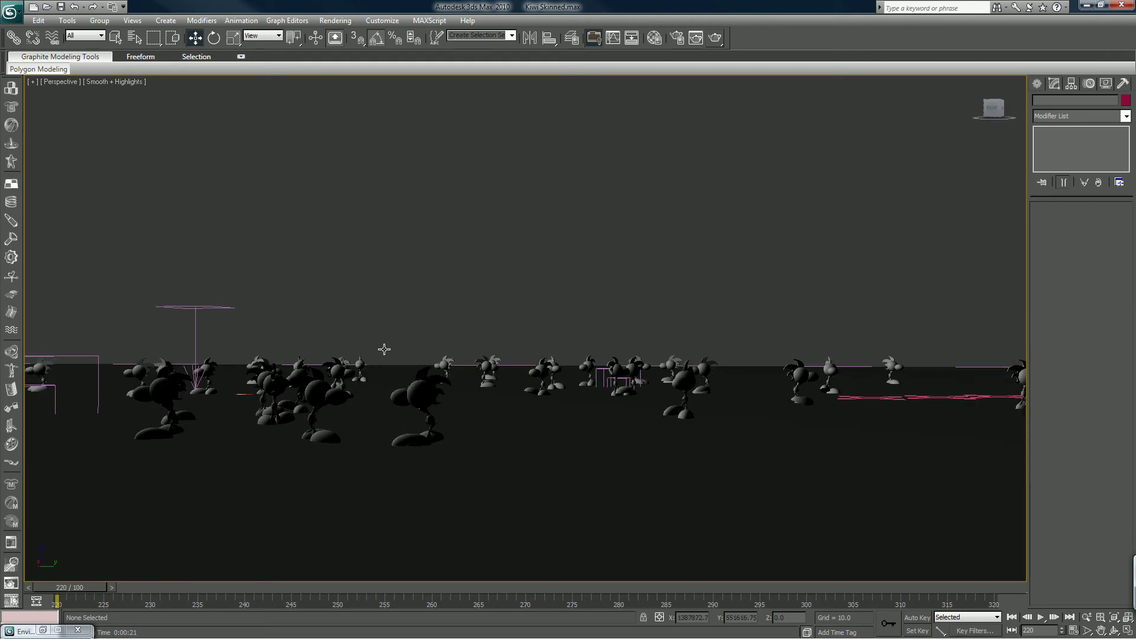
pyautogui.scroll(4, 390, 352)
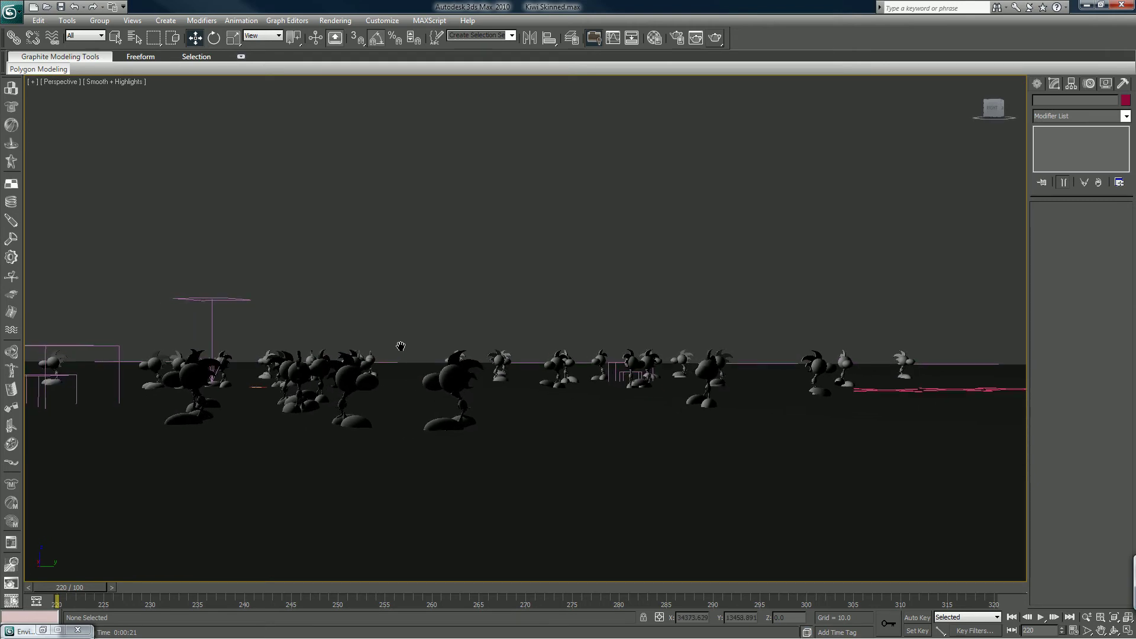
pyautogui.moveTo(400, 346); pyautogui.dragTo(419, 330, button='middle')
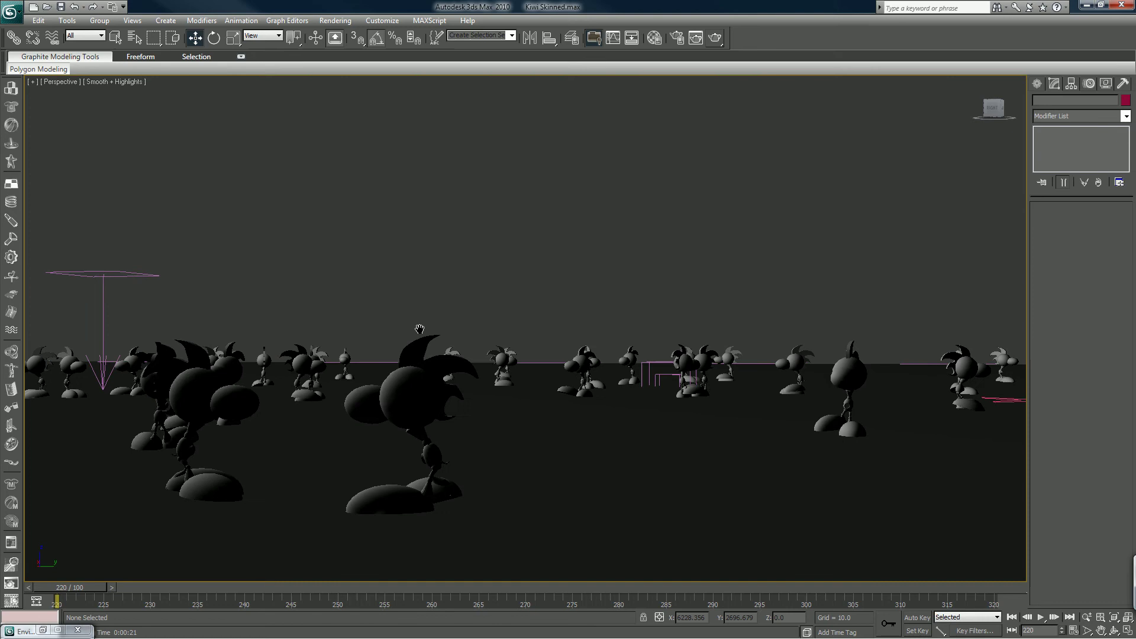
pyautogui.click(112, 588)
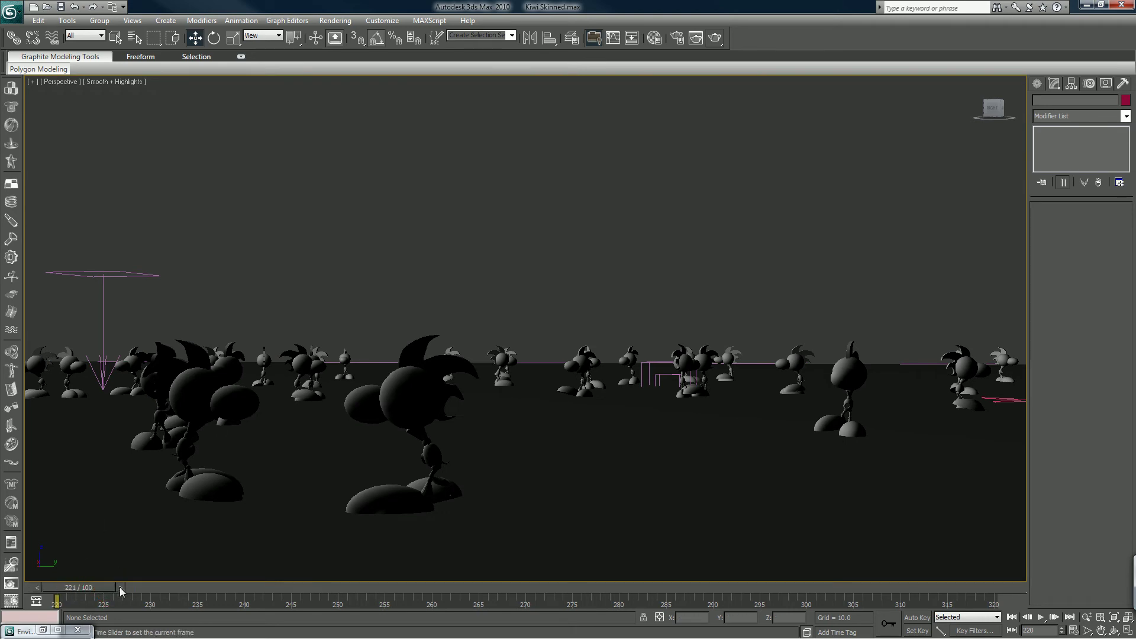
pyautogui.click(170, 588)
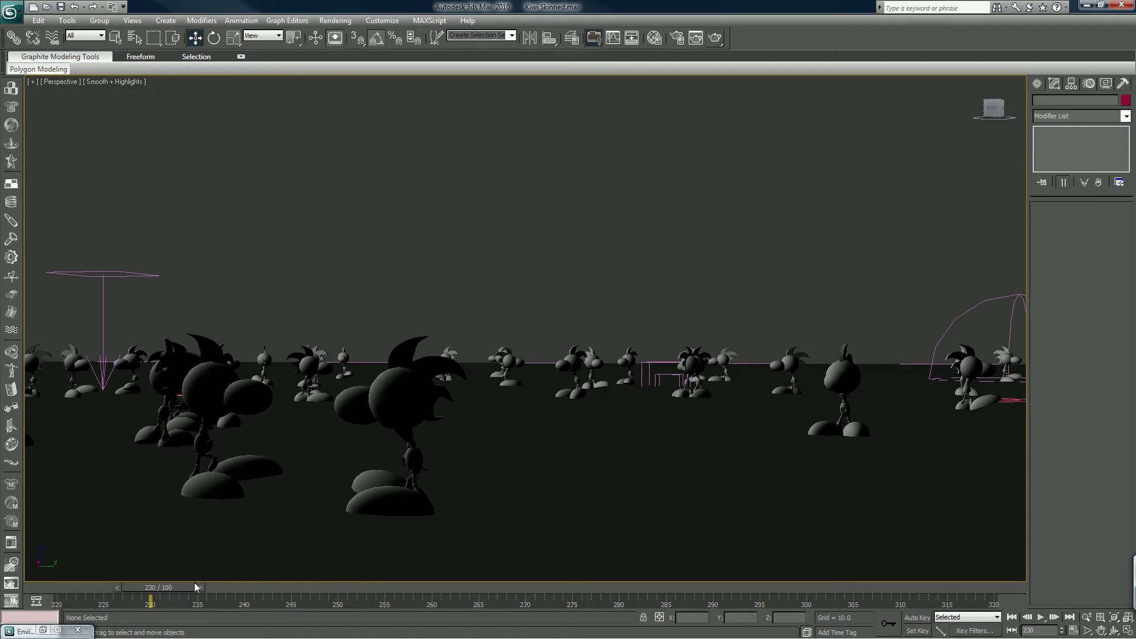
pyautogui.click(259, 587)
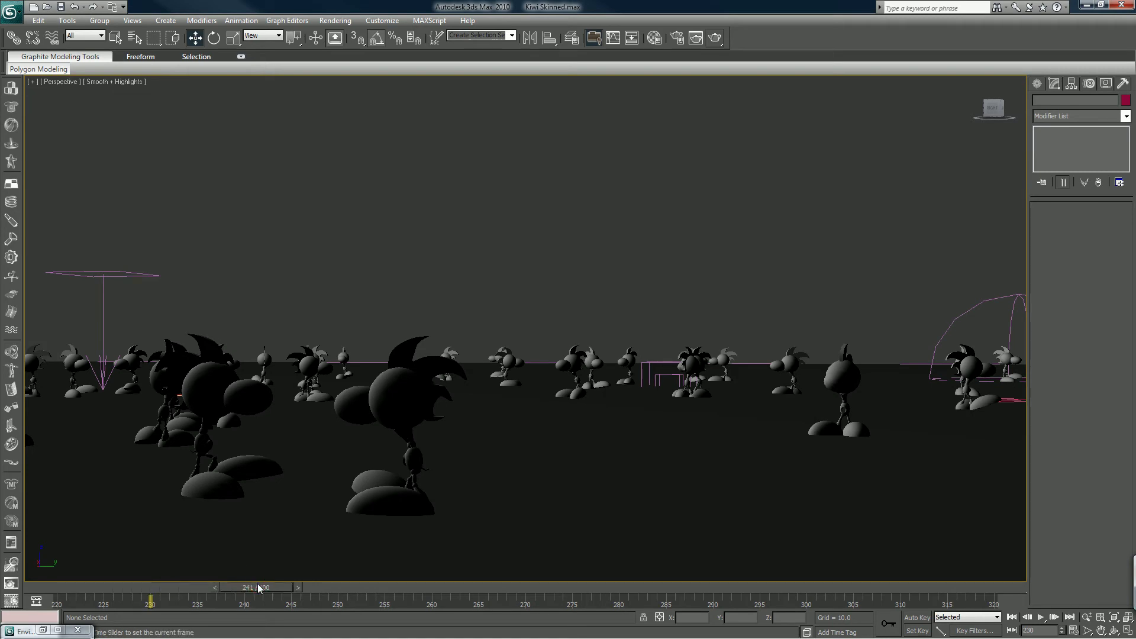
pyautogui.press(',')
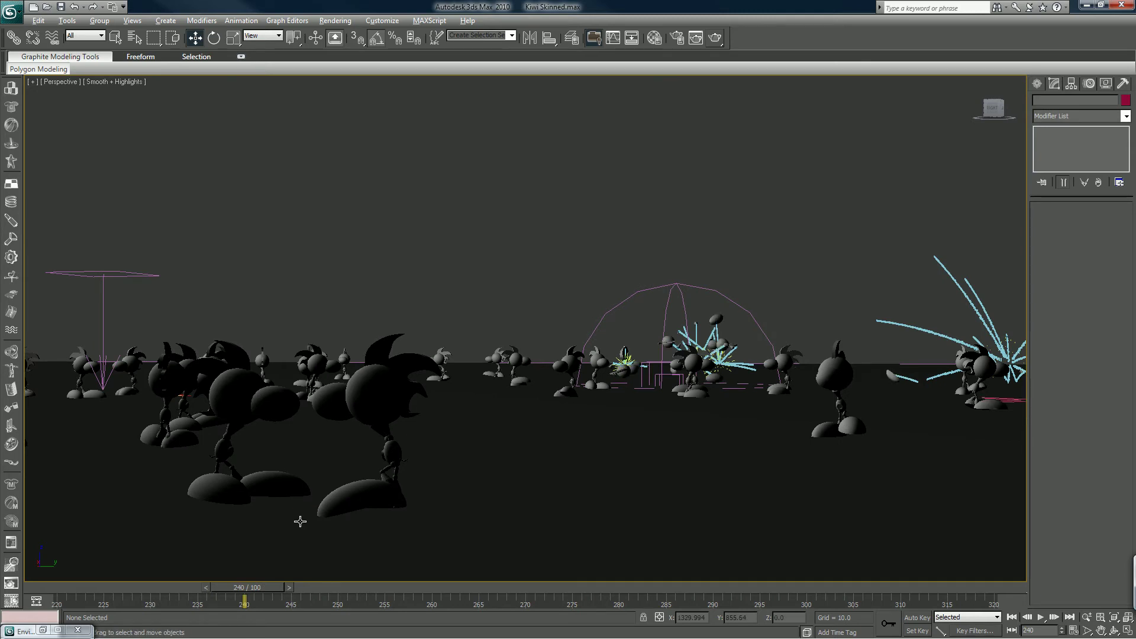
# Step: Zoom and pan onto the explosions, then render frame 240
pyautogui.scroll(6, 299, 521)
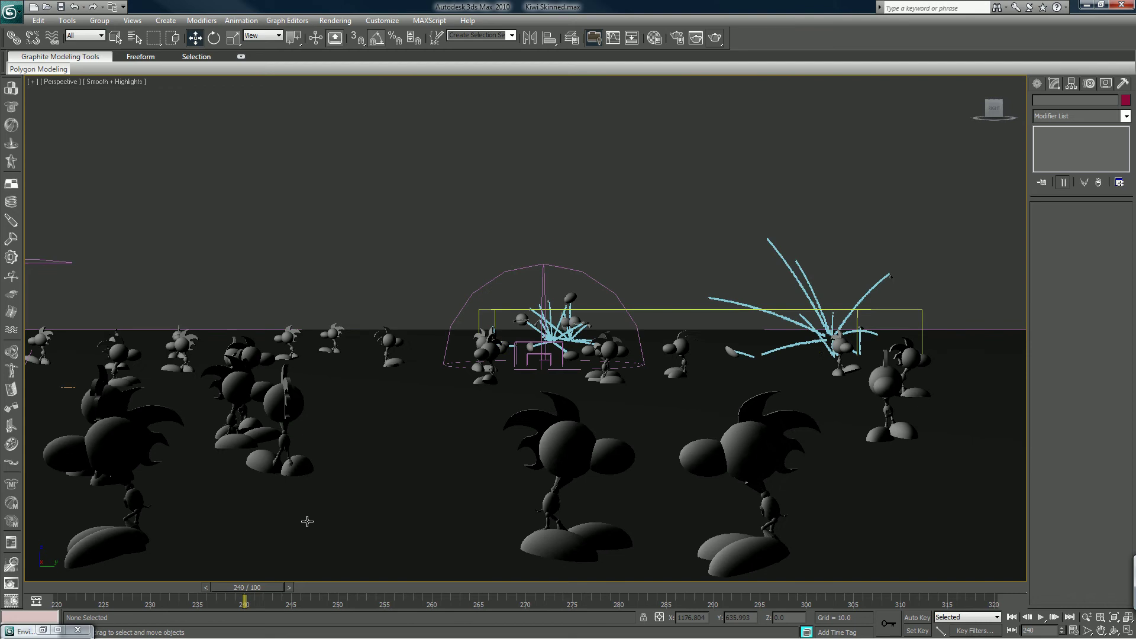
pyautogui.scroll(3, 308, 521)
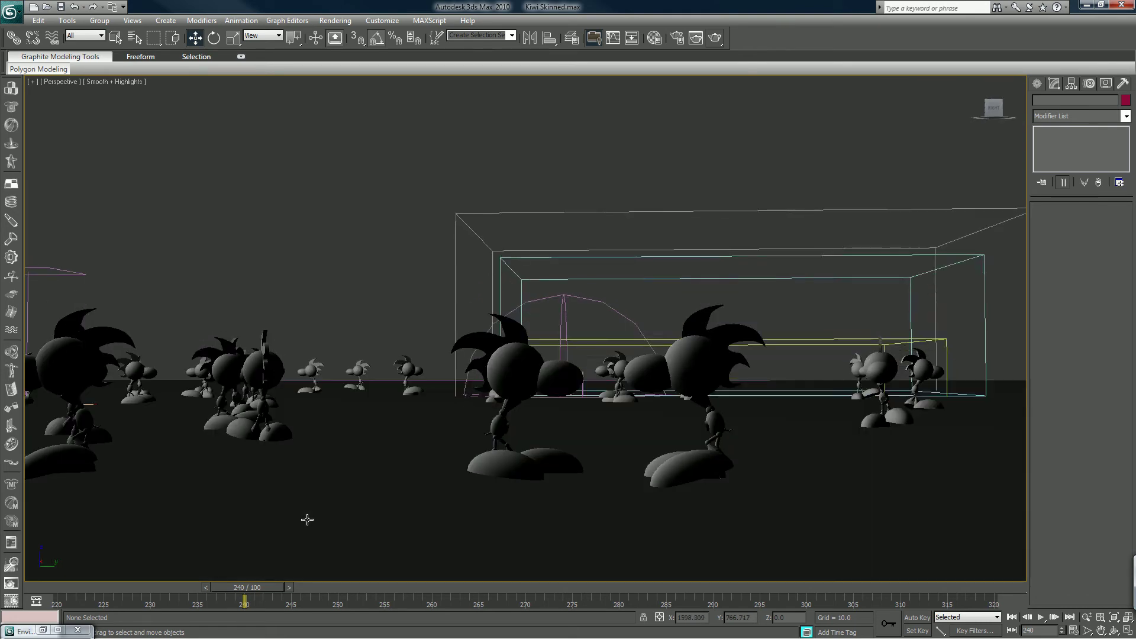
pyautogui.moveTo(331, 475); pyautogui.dragTo(380, 490, button='middle')
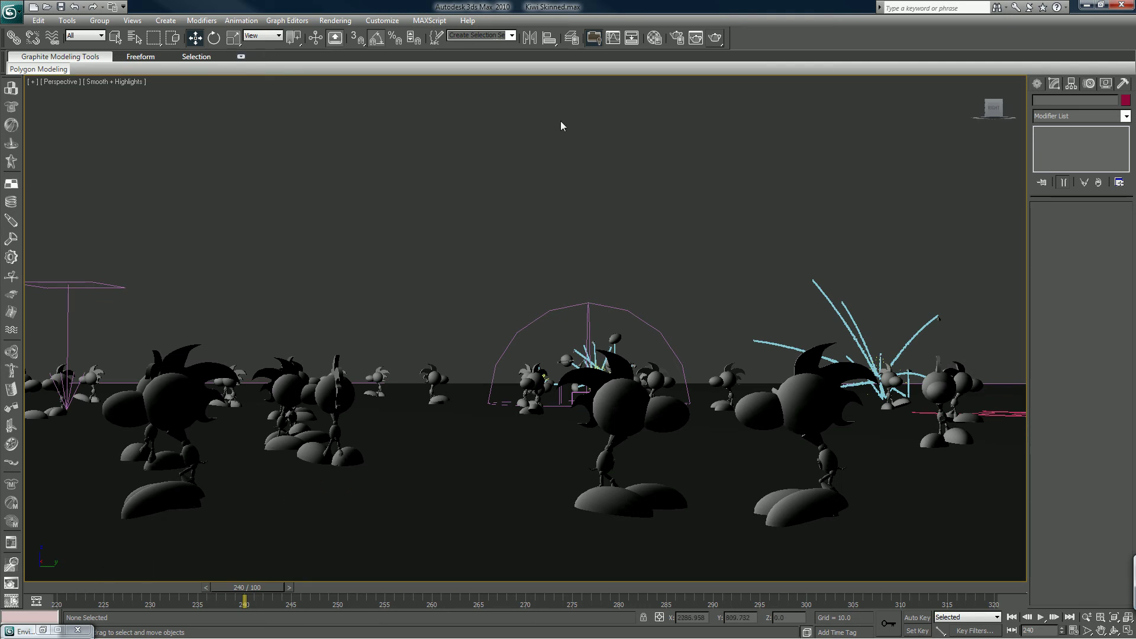
pyautogui.click(714, 39)
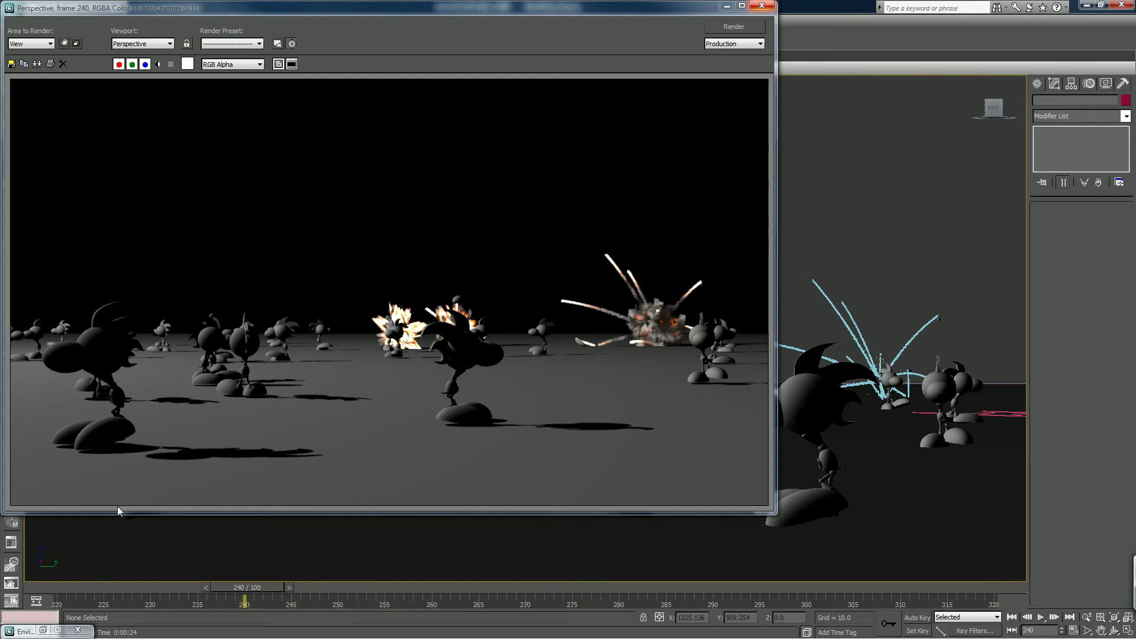
# Step: Set the animation Start Time to 0 for a 0–320 range and close the rendered frame
pyautogui.click(1074, 630)
pyautogui.click(556, 341)
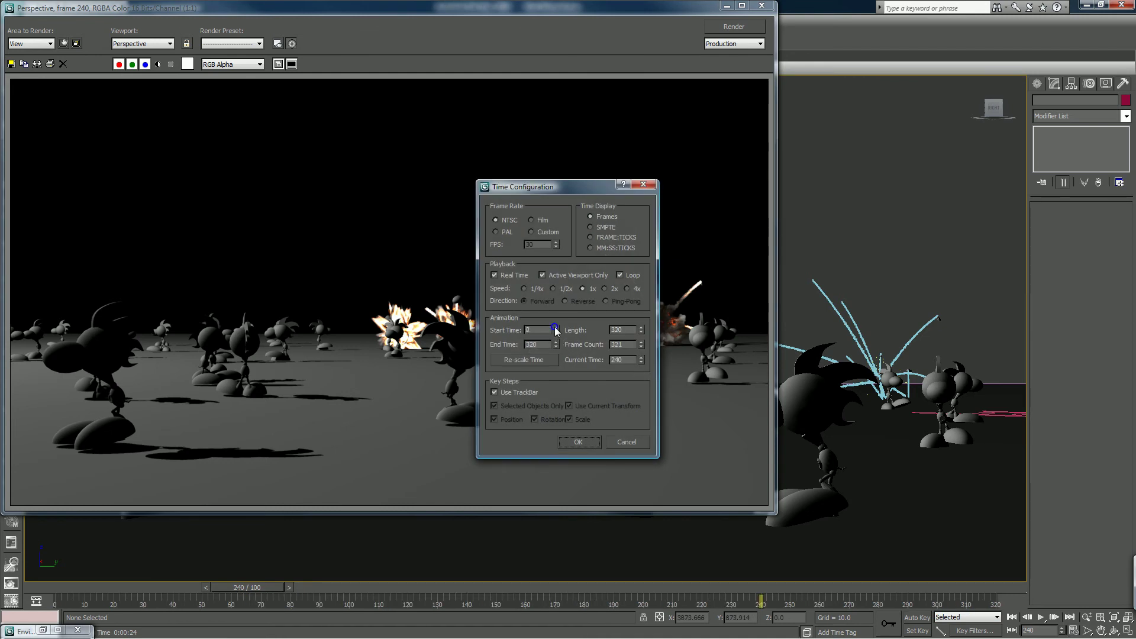
pyautogui.click(563, 442)
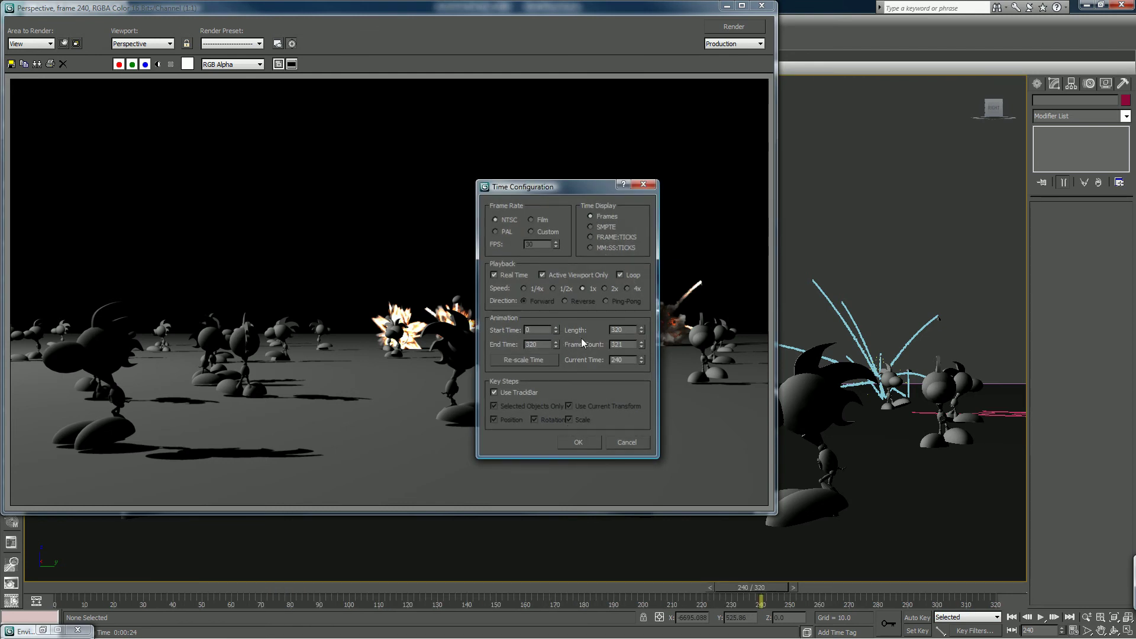
pyautogui.click(759, 8)
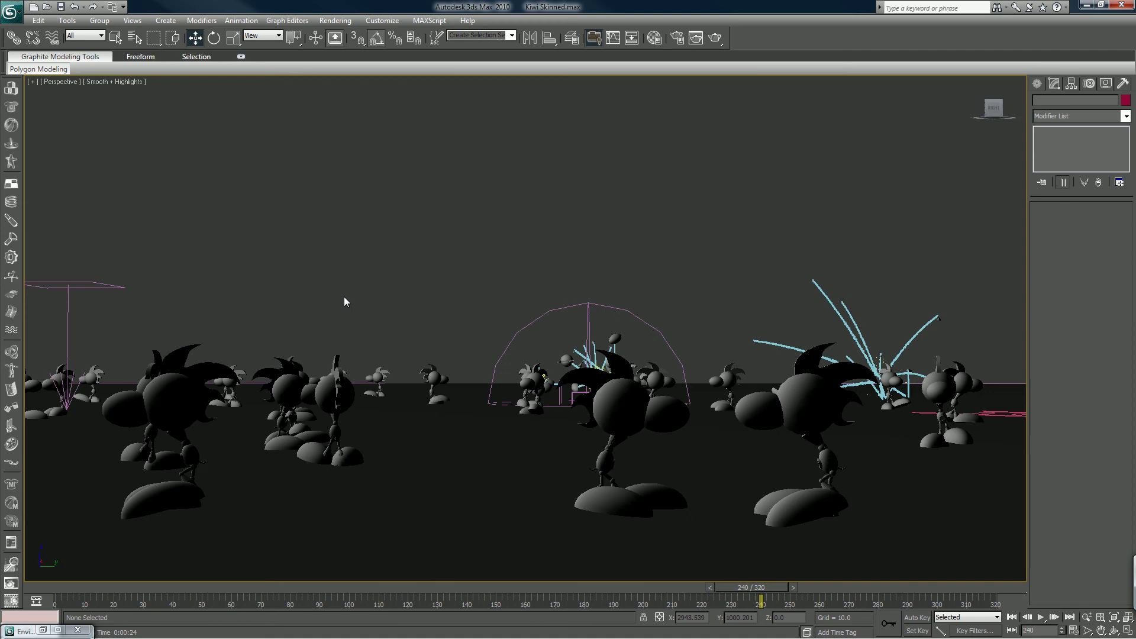
# Step: Move the time slider back to frame 29 and render it with Render Production
pyautogui.moveTo(62, 590); pyautogui.dragTo(144, 580)
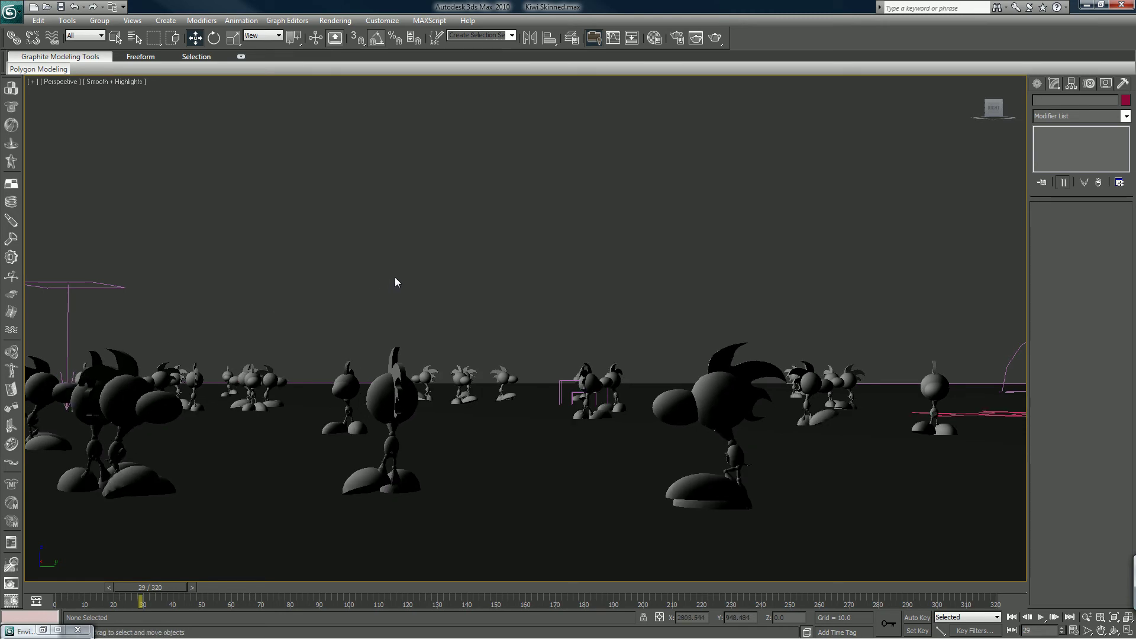
pyautogui.click(716, 36)
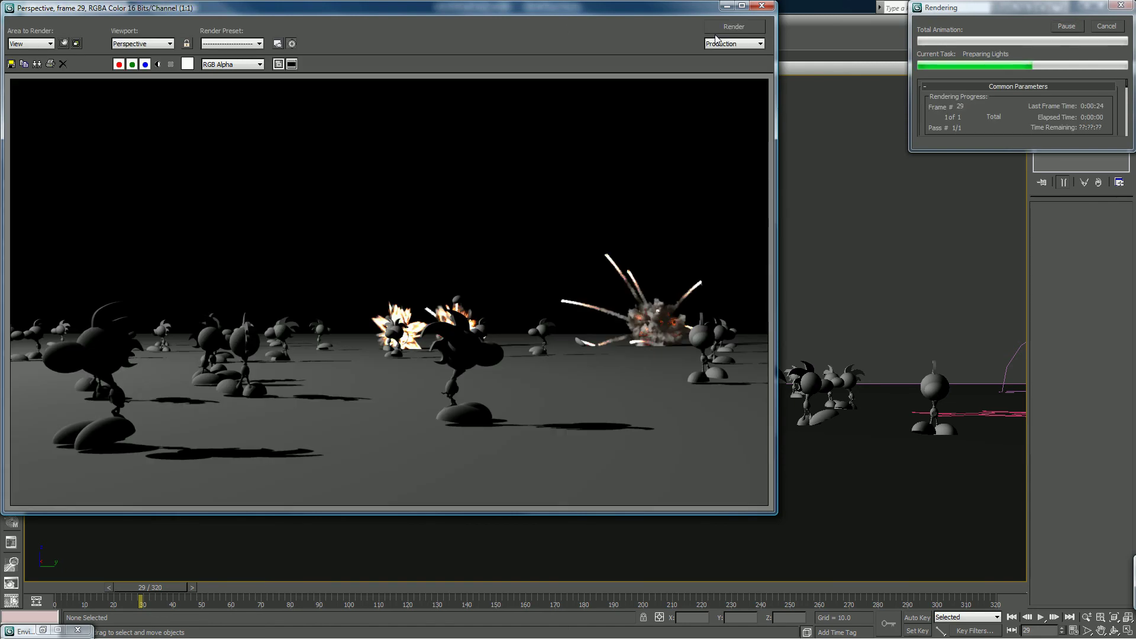